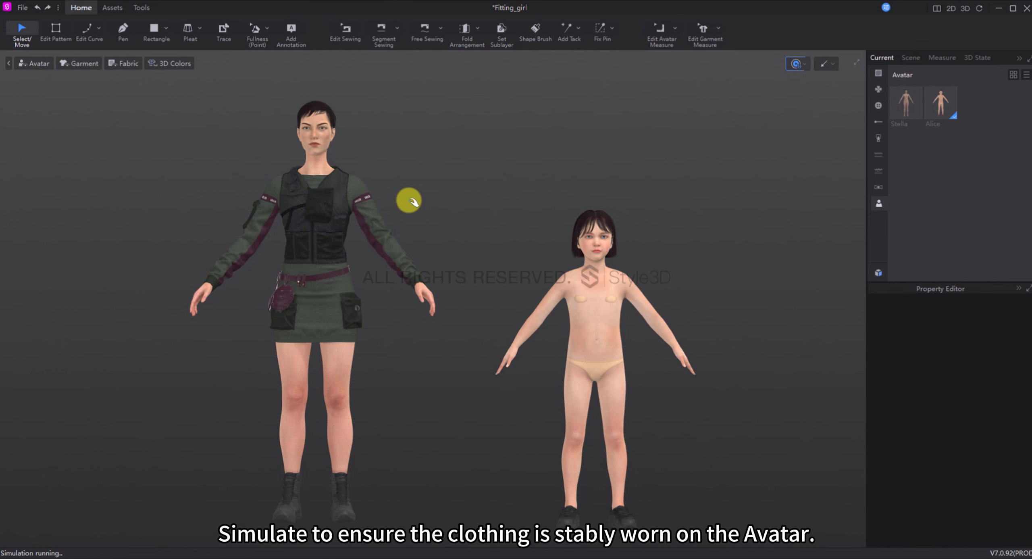
Inspect the simulated outfit on the adult avatar from several angles for falling or shaking patterns
{"action": "left_click", "coordinate": [380, 219]}
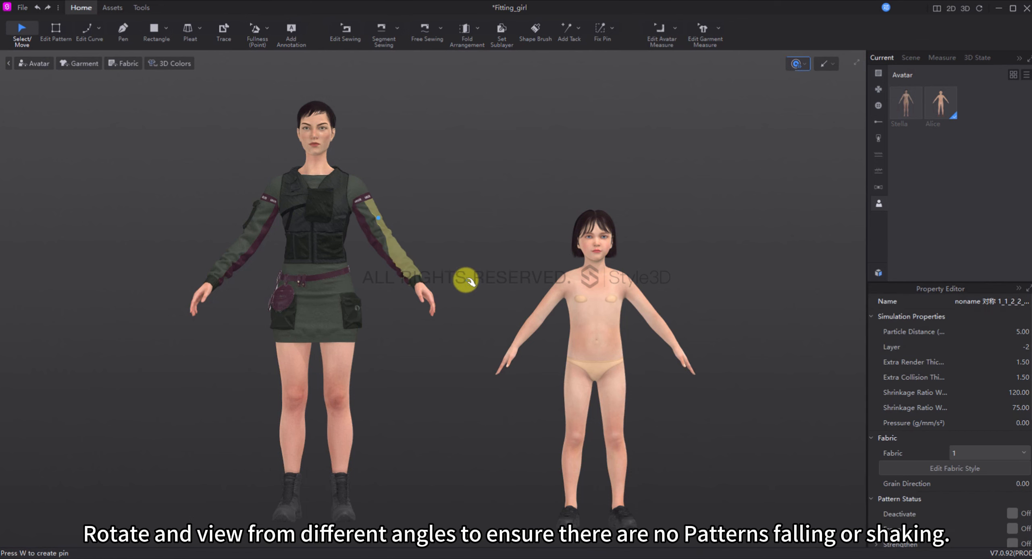
{"action": "left_click", "coordinate": [339, 359]}
{"action": "right_click_drag", "start_coordinate": [426, 355], "coordinate": [18, 360]}
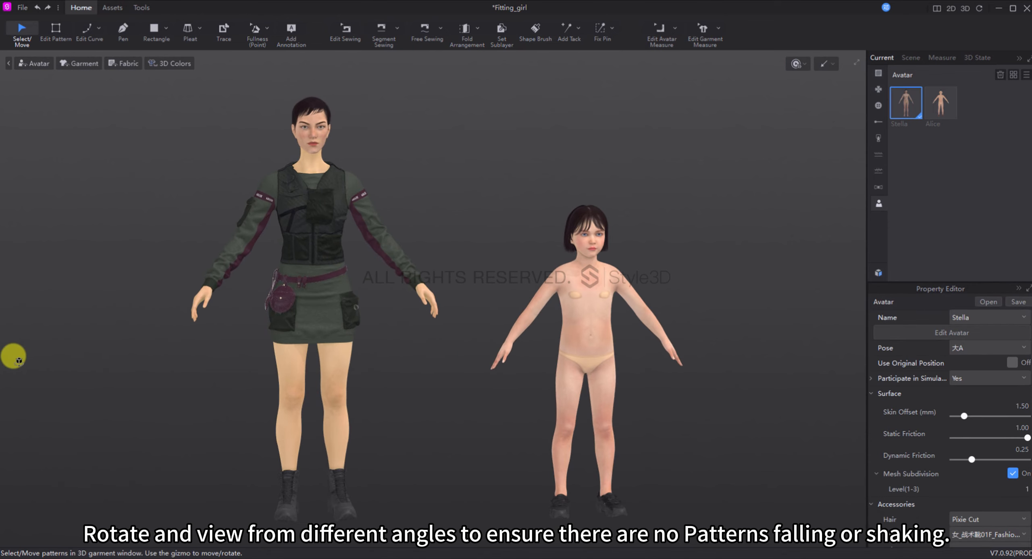
{"action": "left_click", "coordinate": [421, 366]}
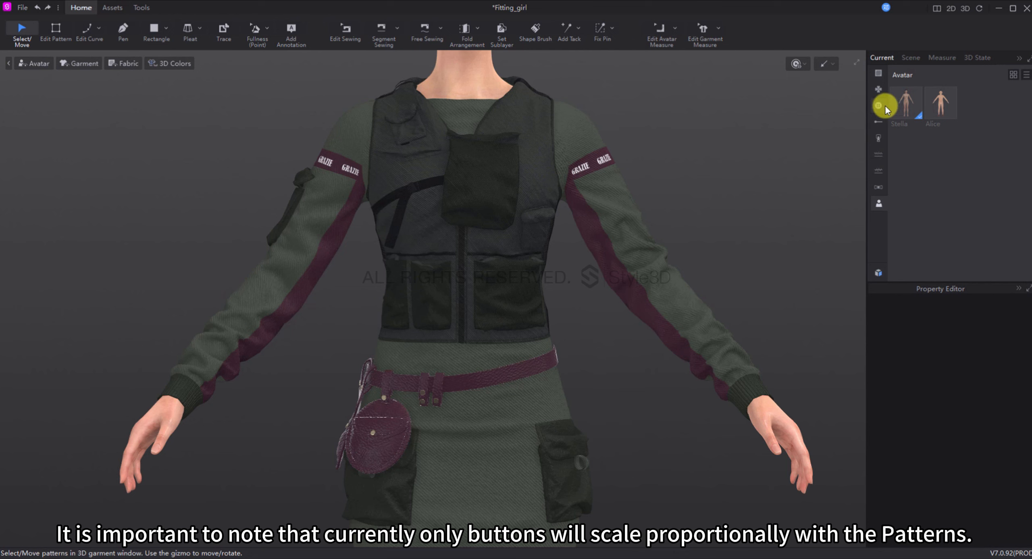
Look through the project's button, zipper and trim assets used on the garment
{"action": "left_click", "coordinate": [878, 105]}
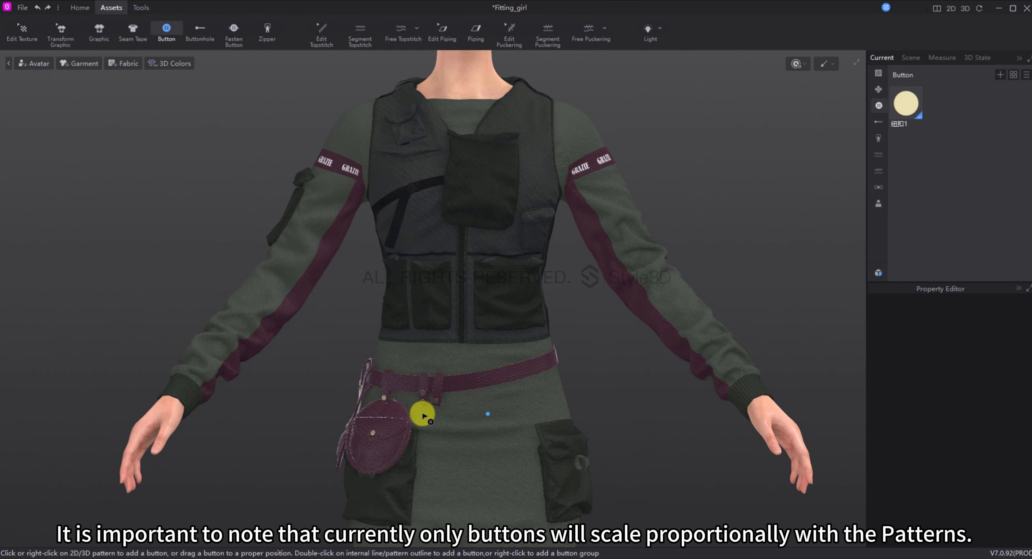
{"action": "left_click", "coordinate": [881, 144]}
{"action": "left_click", "coordinate": [878, 186]}
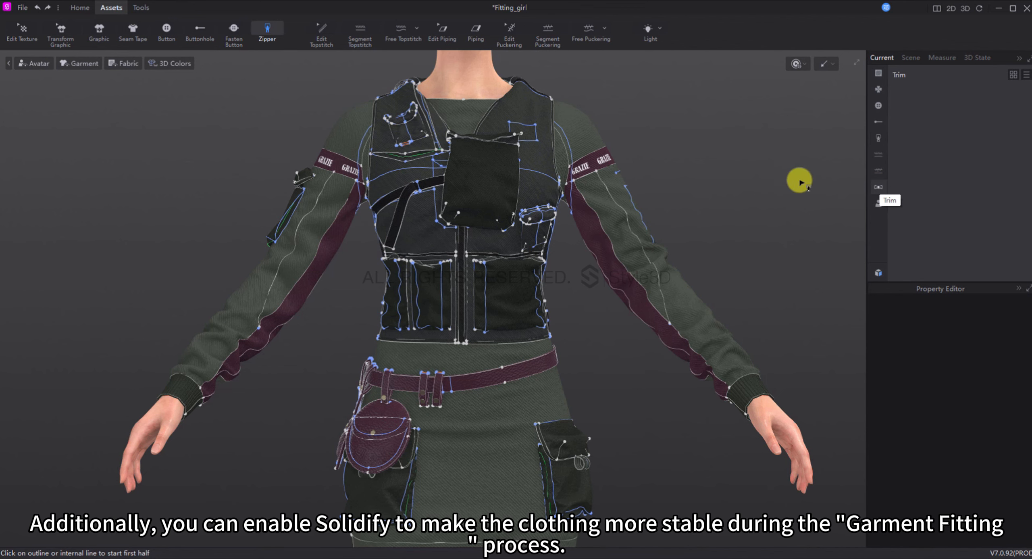
Return to the Select/Move tool and toggle Show 3D Colors for the garment's pattern states
{"action": "key", "text": "q"}
{"action": "left_click", "coordinate": [174, 64]}
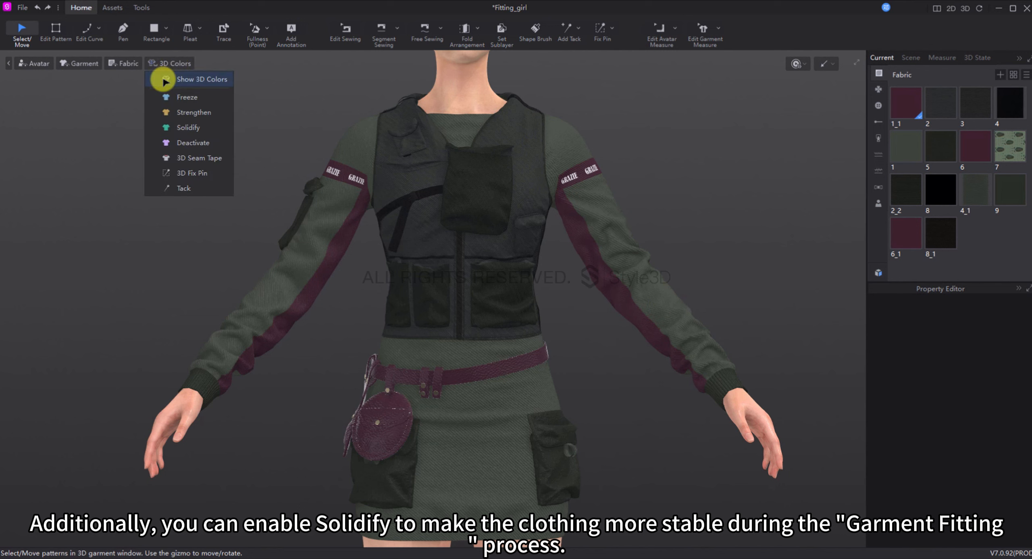
{"action": "left_click", "coordinate": [160, 80]}
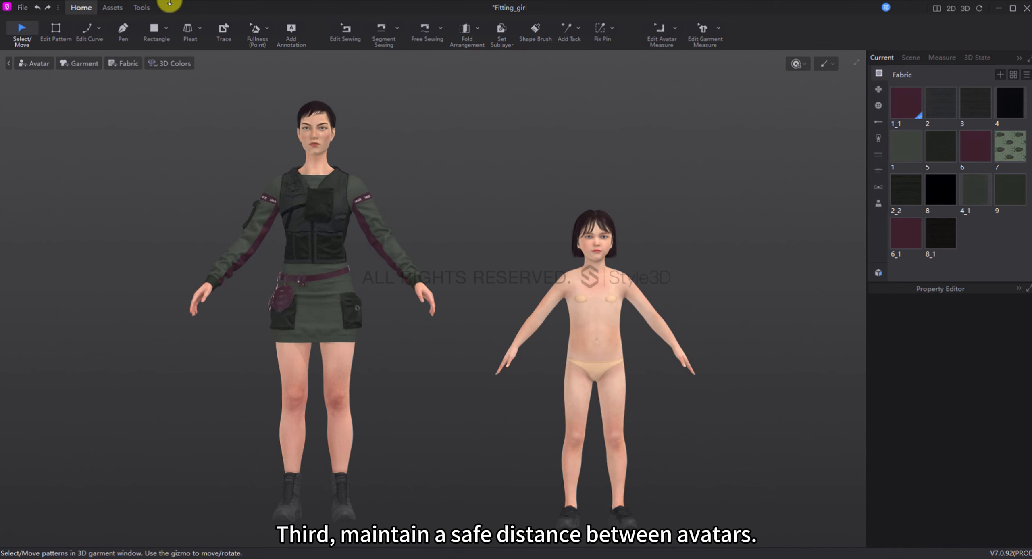
Open Garment Fitting and start creating the required substitute for the adult avatar
{"action": "left_click", "coordinate": [141, 8]}
{"action": "left_click", "coordinate": [226, 29]}
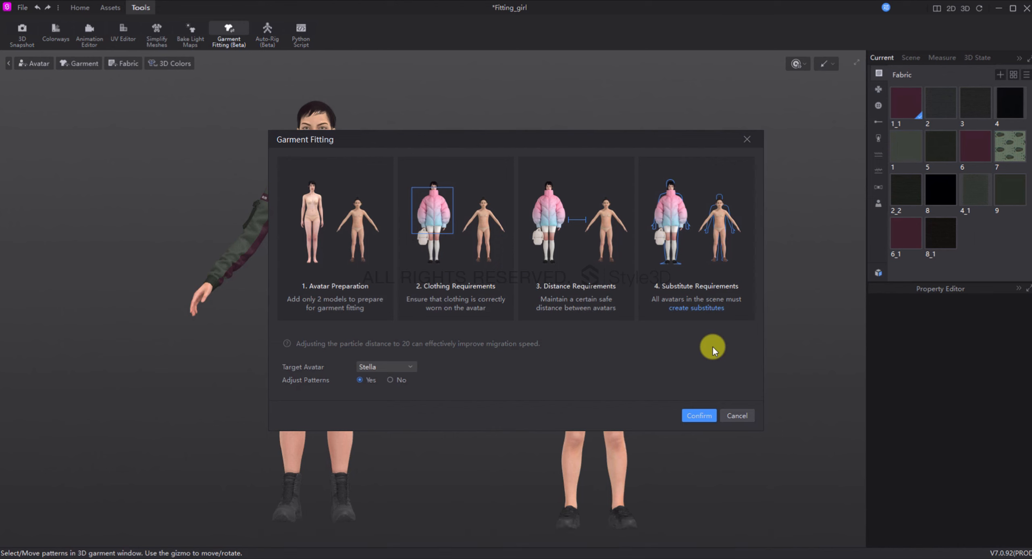
{"action": "left_click", "coordinate": [706, 312]}
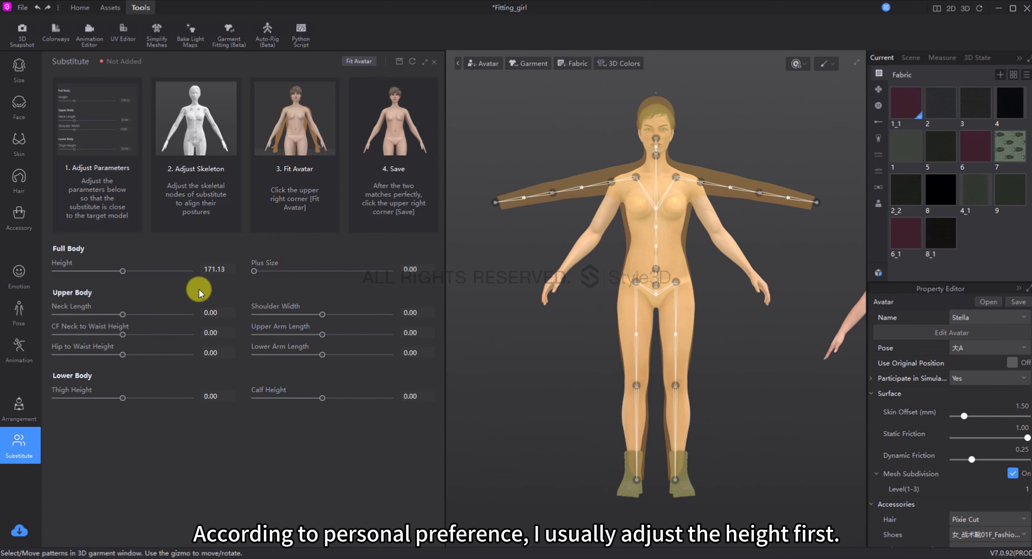
Set the adult substitute's height to about 167.46 and rotate its upper arm down to match the avatar's pose
{"action": "left_click_drag", "start_coordinate": [122, 269], "coordinate": [119, 271]}
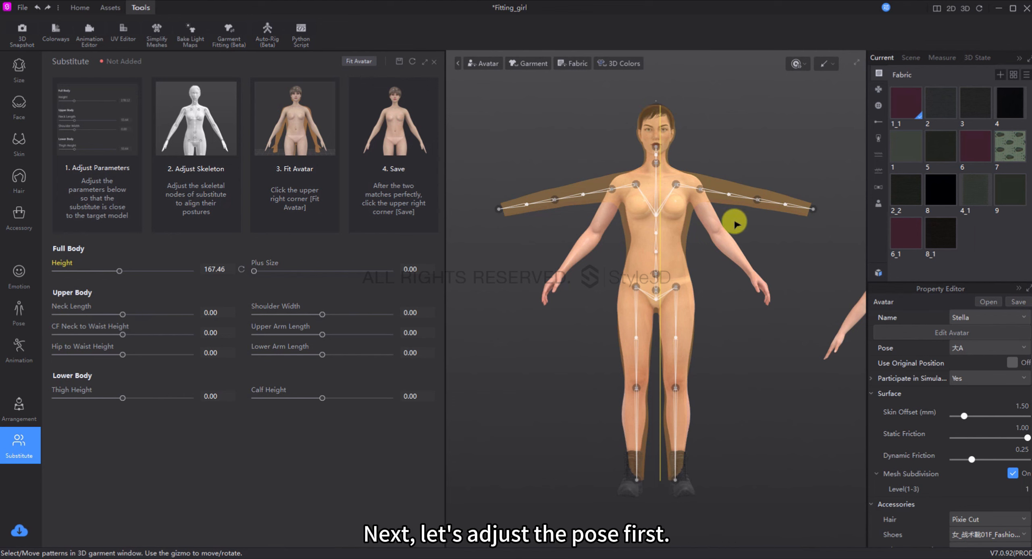
{"action": "left_click", "coordinate": [612, 191]}
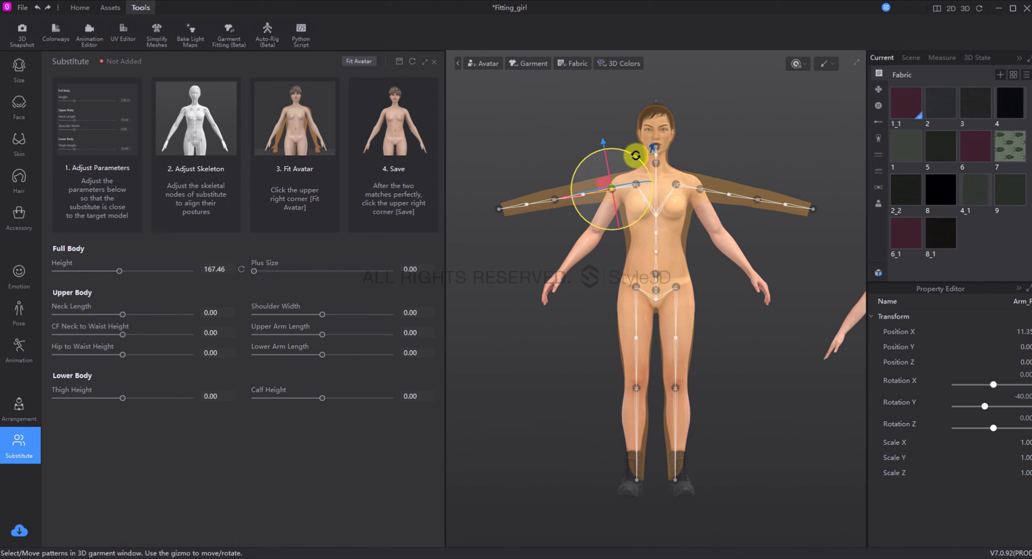
{"action": "left_click_drag", "start_coordinate": [636, 155], "coordinate": [603, 157]}
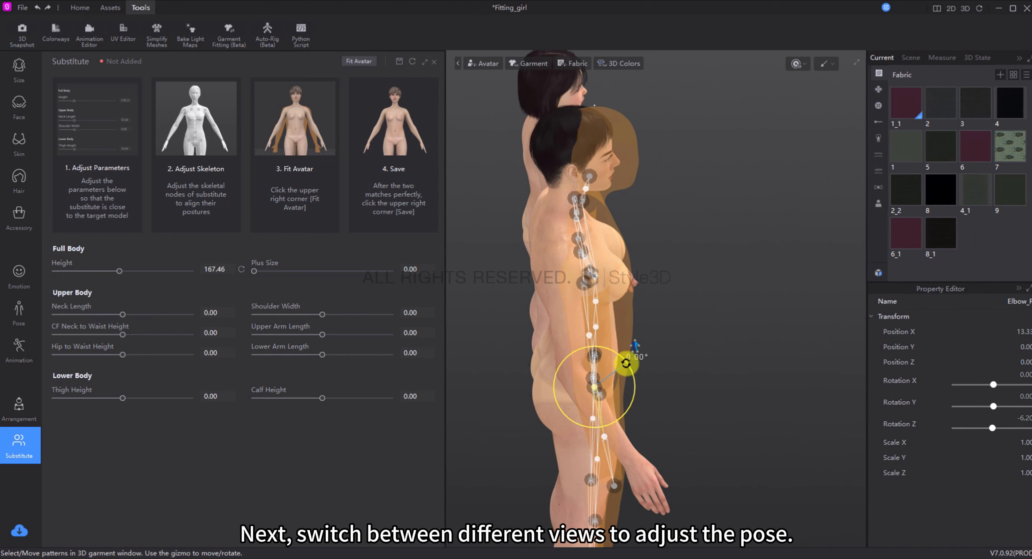
Adjust the adult substitute's elbow, hip, thigh and calf joints to align its pose with the avatar
{"action": "left_click_drag", "start_coordinate": [626, 361], "coordinate": [610, 356]}
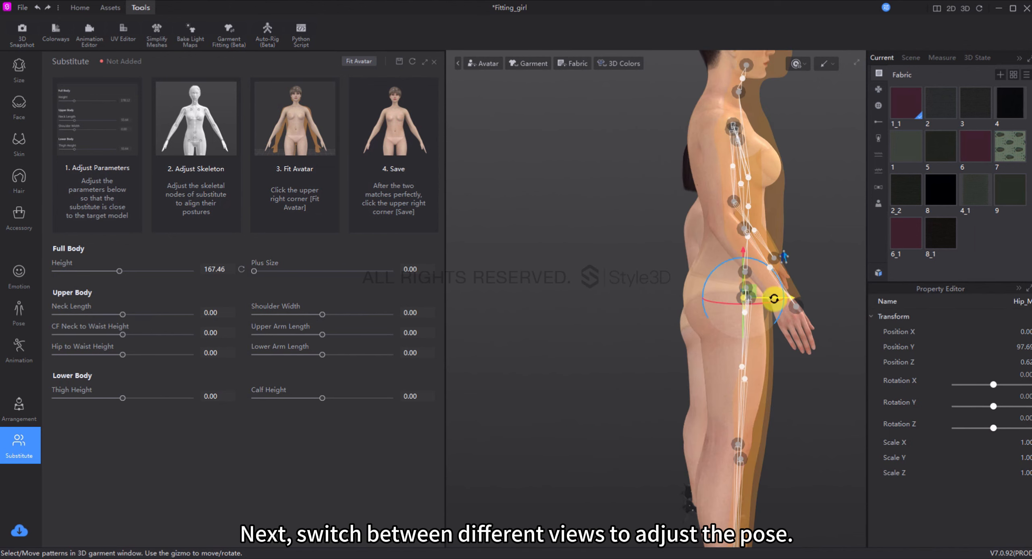
{"action": "left_click", "coordinate": [745, 290]}
{"action": "left_click_drag", "start_coordinate": [748, 294], "coordinate": [746, 300]}
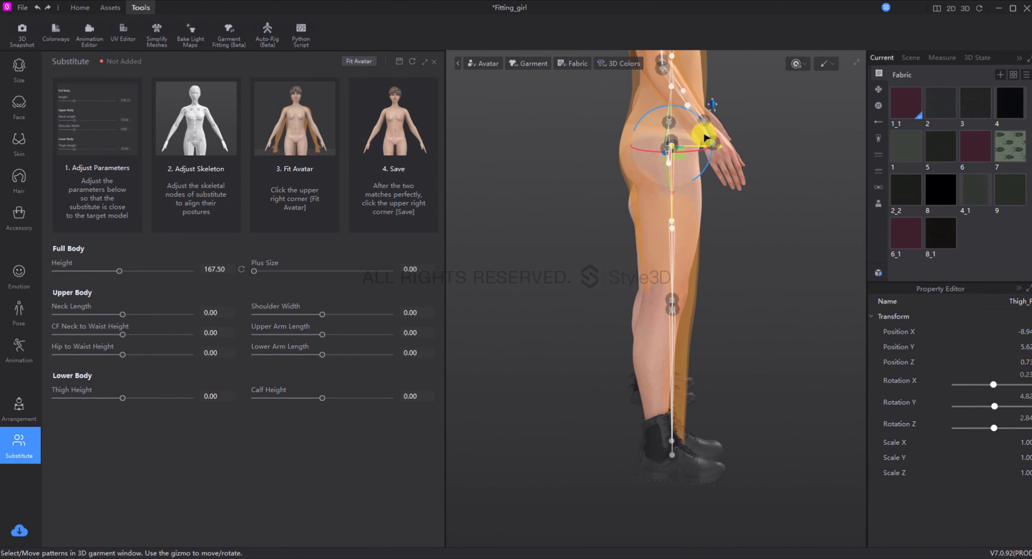
{"action": "left_click_drag", "start_coordinate": [704, 138], "coordinate": [707, 127]}
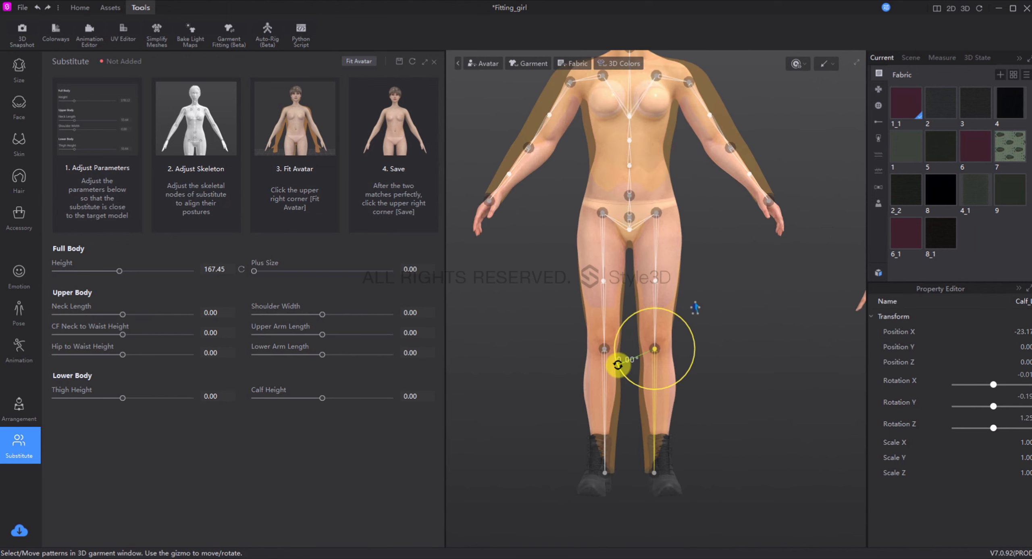
{"action": "left_click_drag", "start_coordinate": [617, 365], "coordinate": [615, 362]}
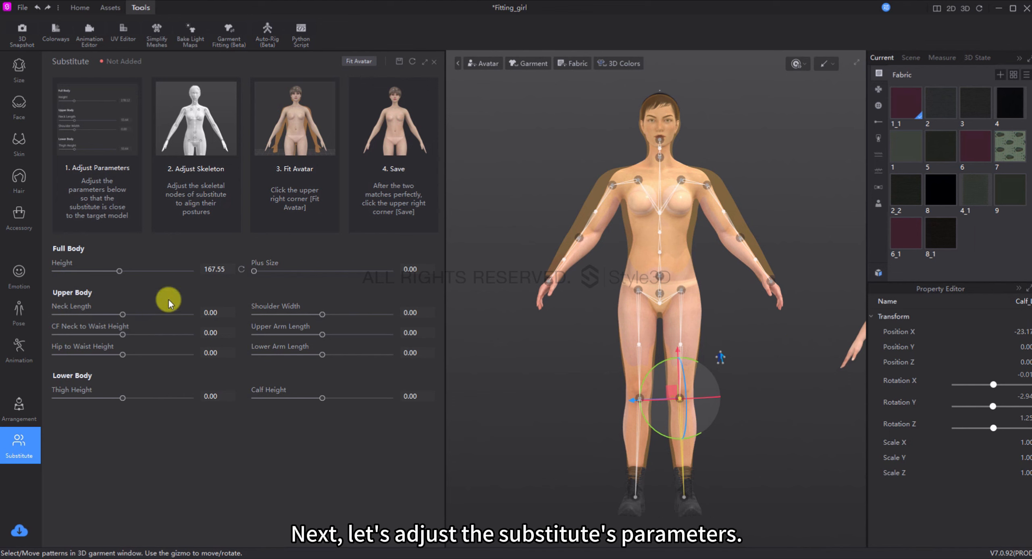
Set the adult substitute's shoulder width to -0.78 and fine-tune its elbow rotation to follow the avatar's arms
{"action": "left_click_drag", "start_coordinate": [322, 314], "coordinate": [272, 315]}
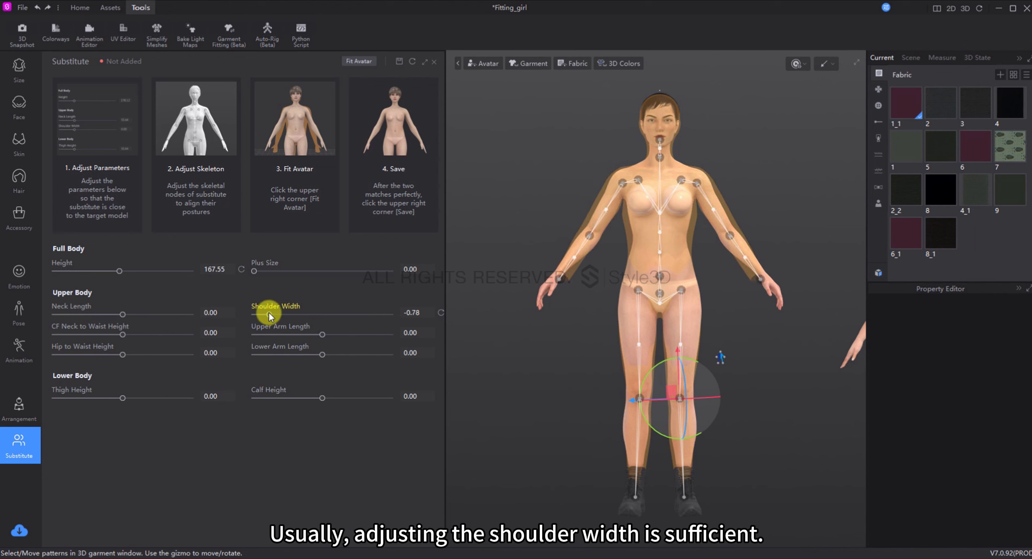
{"action": "right_click_drag", "start_coordinate": [610, 315], "coordinate": [641, 341]}
{"action": "left_click", "coordinate": [640, 337]}
{"action": "left_click_drag", "start_coordinate": [670, 313], "coordinate": [673, 317]}
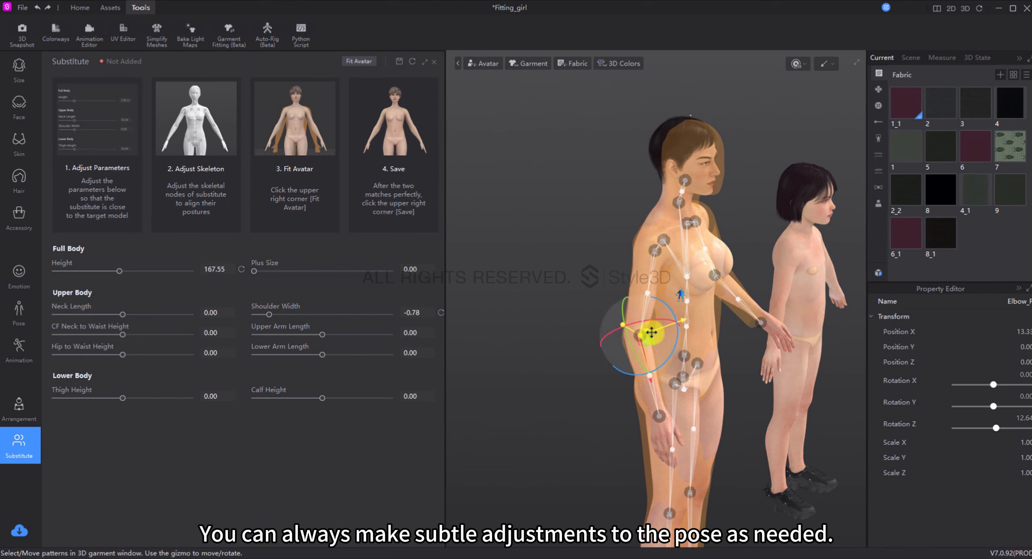
{"action": "right_click_drag", "start_coordinate": [652, 334], "coordinate": [703, 322]}
{"action": "left_click_drag", "start_coordinate": [663, 335], "coordinate": [662, 334]}
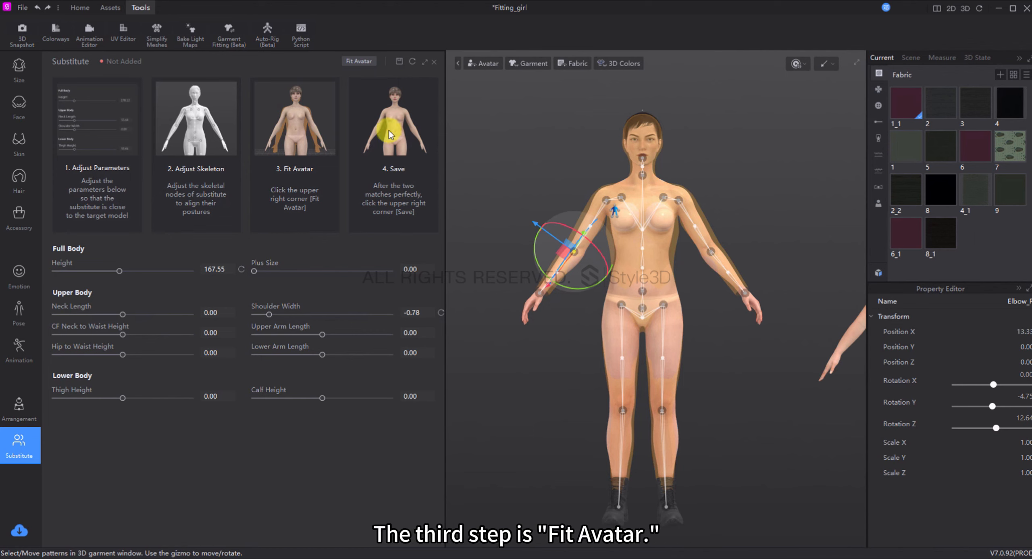
Fit the substitute to the adult avatar, check the result and save the substitute
{"action": "left_click", "coordinate": [368, 63]}
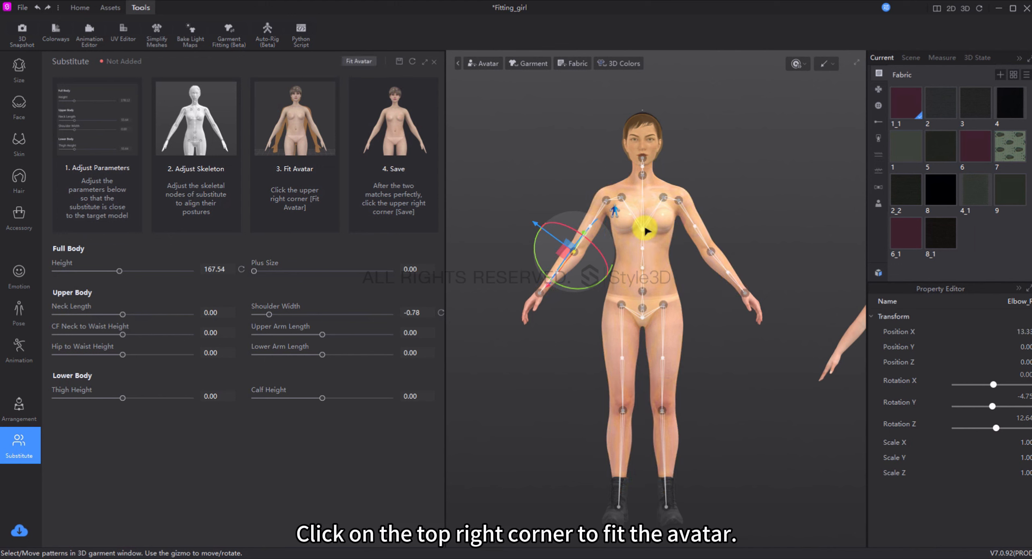
{"action": "mouse_move", "coordinate": [594, 275]}
{"action": "right_mouse_down"}
{"action": "mouse_move", "coordinate": [817, 285]}
{"action": "mouse_move", "coordinate": [599, 285]}
{"action": "right_mouse_up"}
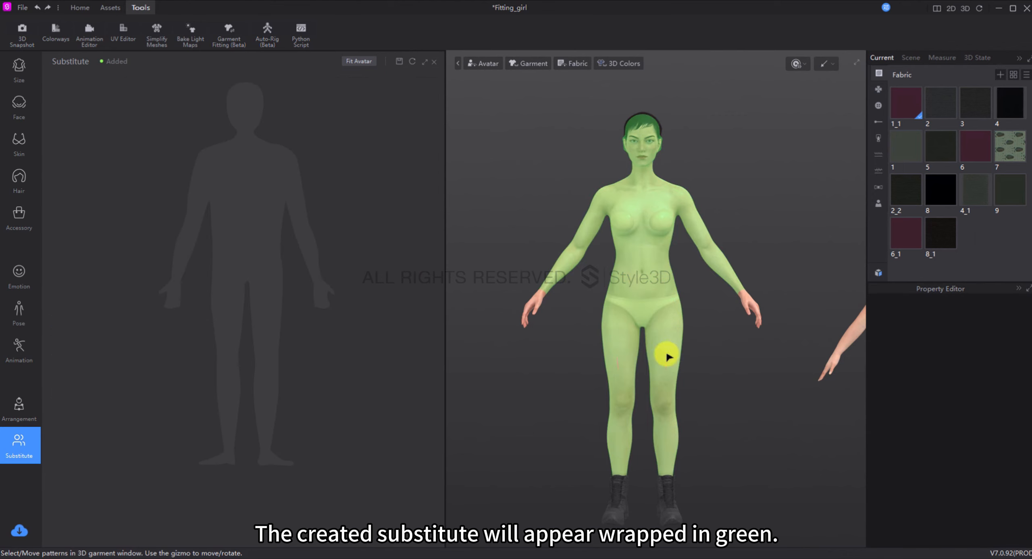
Select the child avatar and reset its substitute so that both centers line up
{"action": "left_click", "coordinate": [621, 363]}
{"action": "mouse_move", "coordinate": [748, 341]}
{"action": "right_mouse_down"}
{"action": "mouse_move", "coordinate": [638, 362]}
{"action": "mouse_move", "coordinate": [520, 355]}
{"action": "mouse_move", "coordinate": [765, 342]}
{"action": "right_mouse_up"}
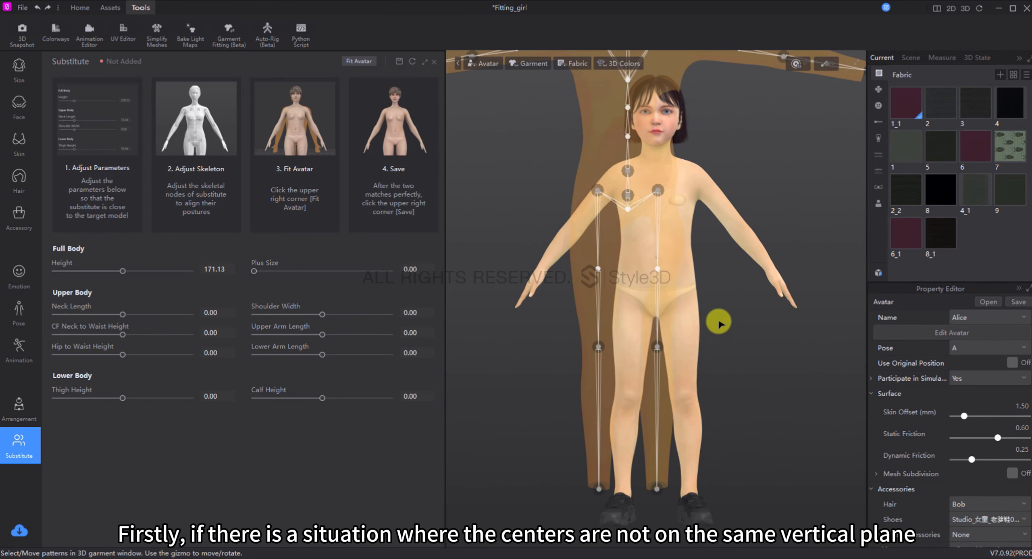
{"action": "scroll", "coordinate": [718, 323], "scroll_direction": "down", "scroll_amount": 5}
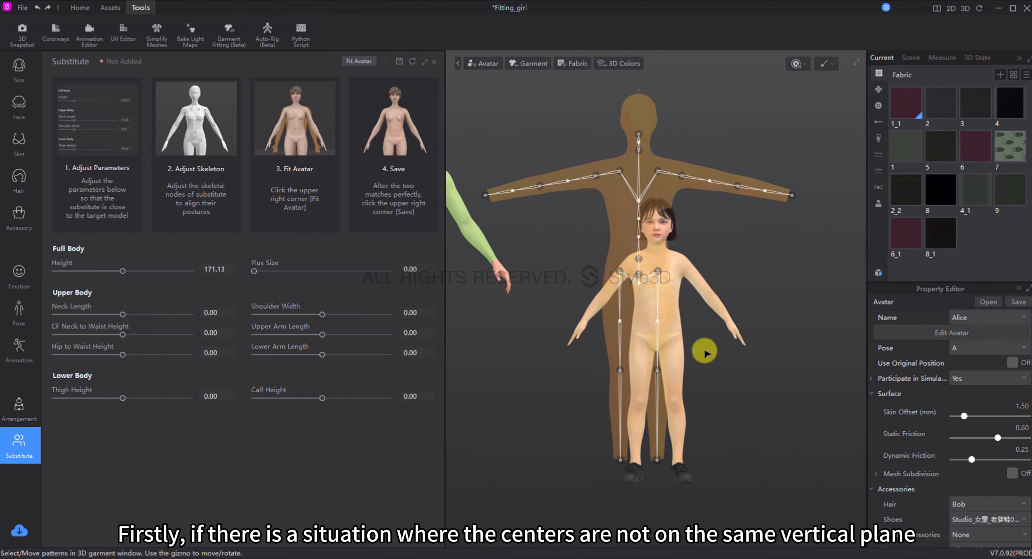
{"action": "left_click", "coordinate": [414, 61]}
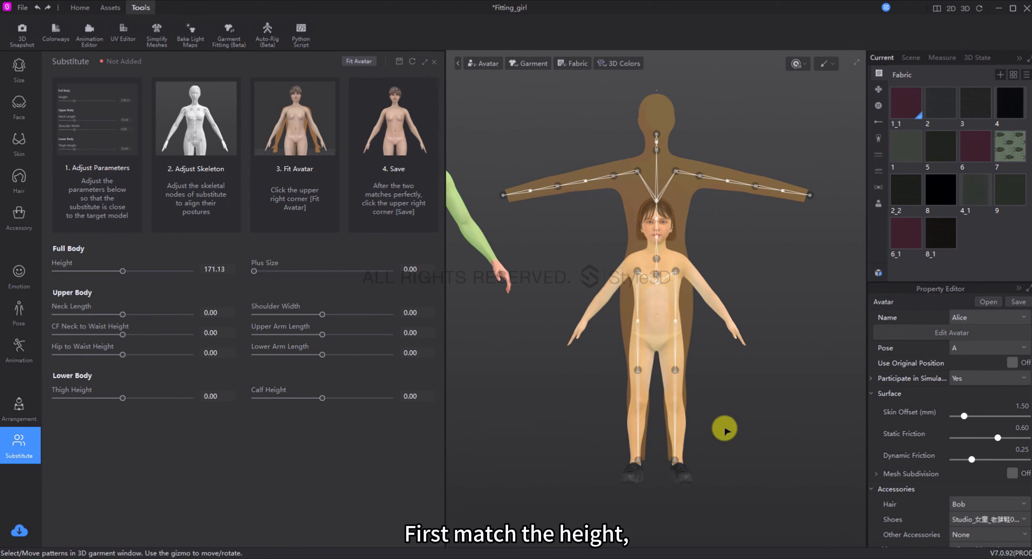
Set the child substitute's height to about 122 and rotate its arm and leg joints to match the child avatar's pose
{"action": "left_click_drag", "start_coordinate": [122, 271], "coordinate": [77, 271]}
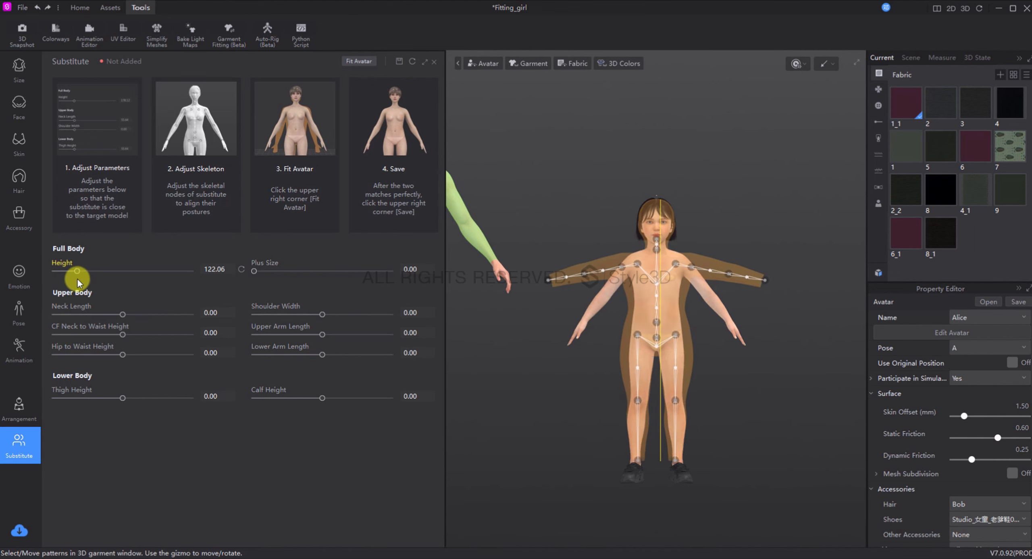
{"action": "scroll", "coordinate": [618, 383], "scroll_direction": "up", "scroll_amount": 2}
{"action": "left_click", "coordinate": [611, 258]}
{"action": "left_click_drag", "start_coordinate": [640, 230], "coordinate": [610, 210]}
{"action": "left_click", "coordinate": [631, 344]}
{"action": "left_click_drag", "start_coordinate": [661, 312], "coordinate": [669, 319]}
{"action": "left_click", "coordinate": [666, 458]}
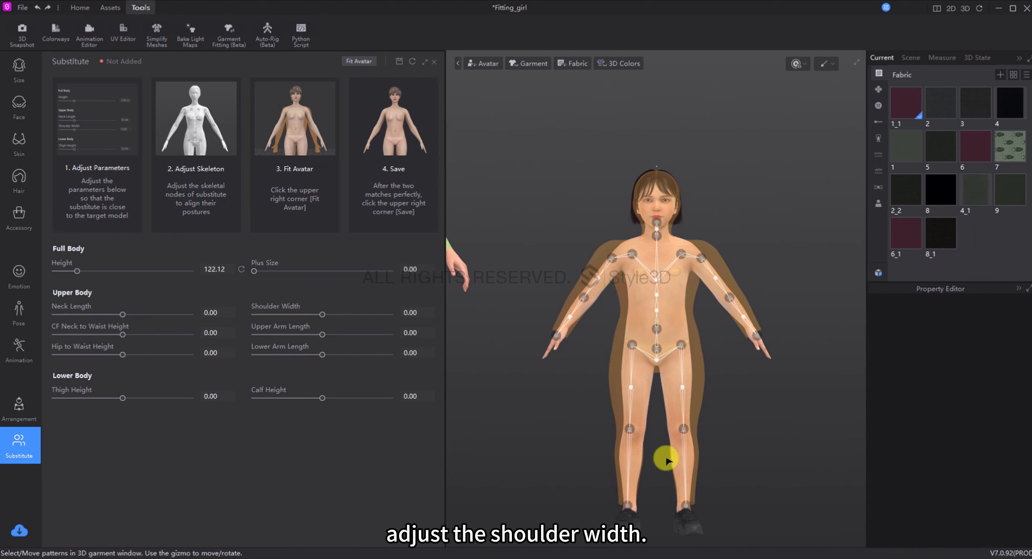
{"action": "left_click_drag", "start_coordinate": [322, 314], "coordinate": [264, 314]}
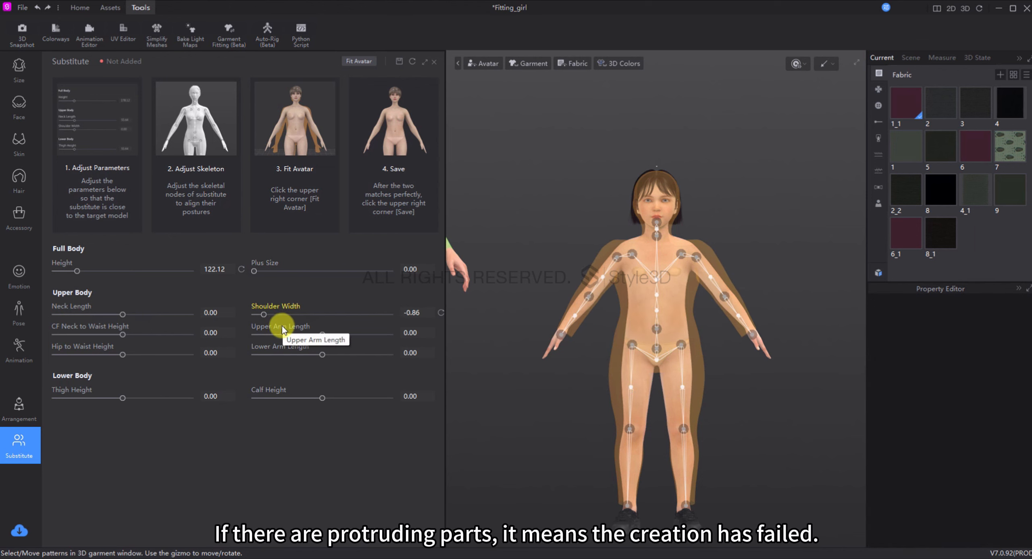
{"action": "left_click", "coordinate": [359, 61]}
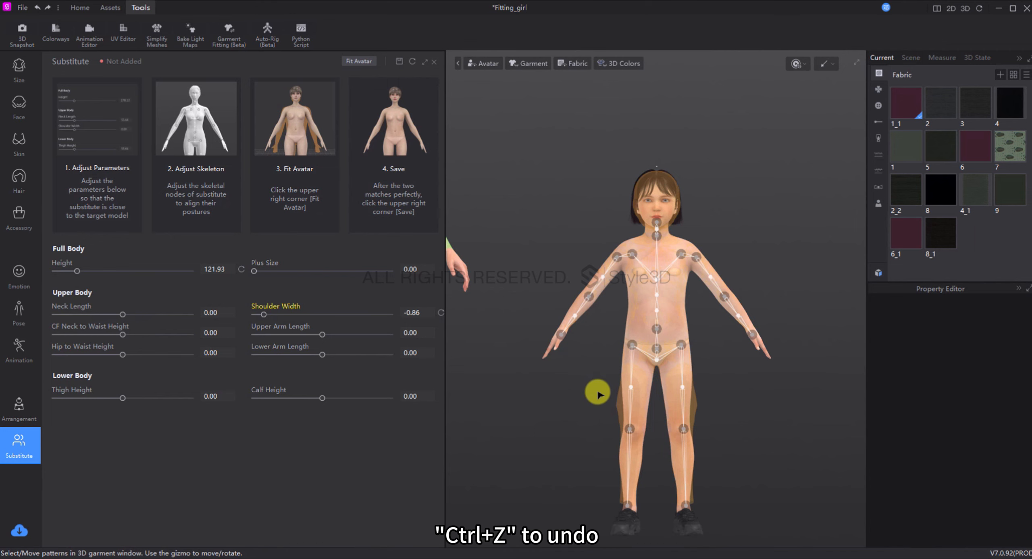
{"action": "key", "text": "ctrl+z"}
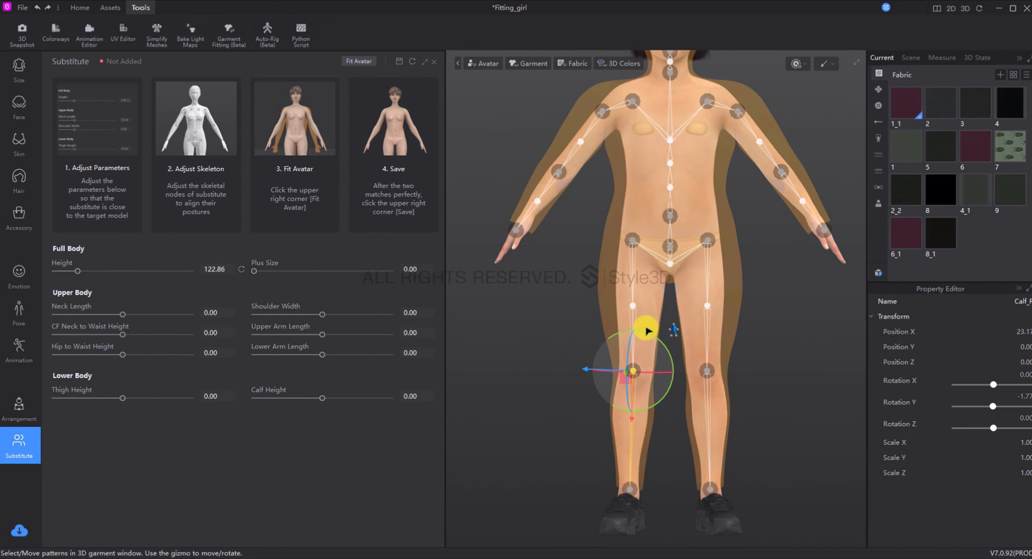
Adjust the child substitute's thigh and calf joints in side and front views so it encloses the avatar's legs
{"action": "right_click_drag", "start_coordinate": [766, 307], "coordinate": [617, 278]}
{"action": "left_click", "coordinate": [554, 347]}
{"action": "right_click_drag", "start_coordinate": [556, 347], "coordinate": [633, 337]}
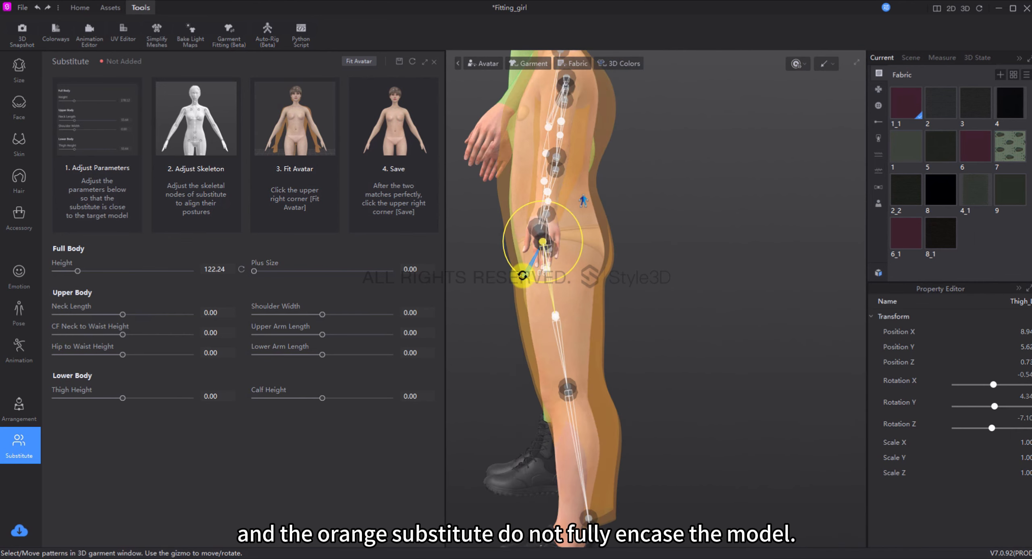
{"action": "scroll", "coordinate": [566, 302], "scroll_direction": "down", "scroll_amount": 2}
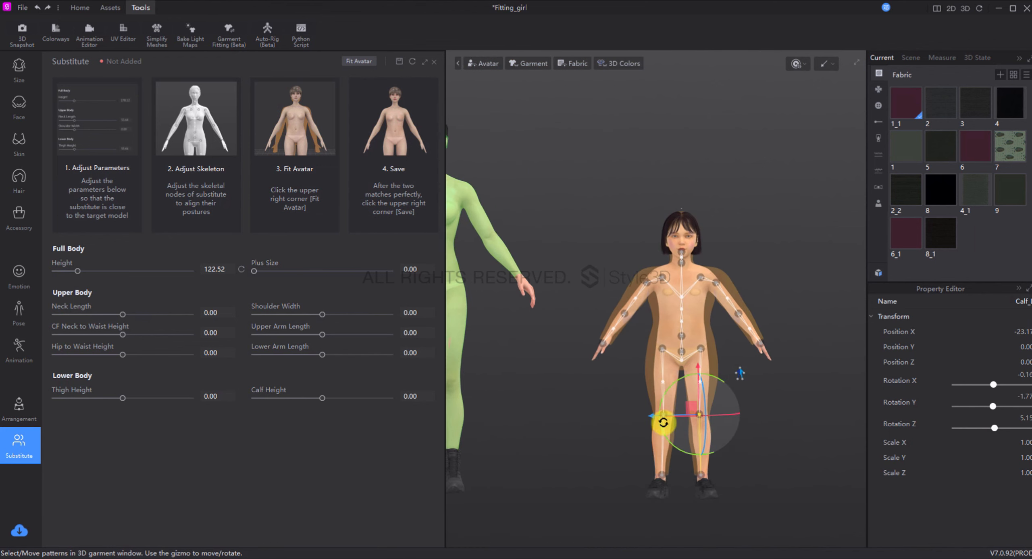
{"action": "right_click_drag", "start_coordinate": [777, 420], "coordinate": [731, 435]}
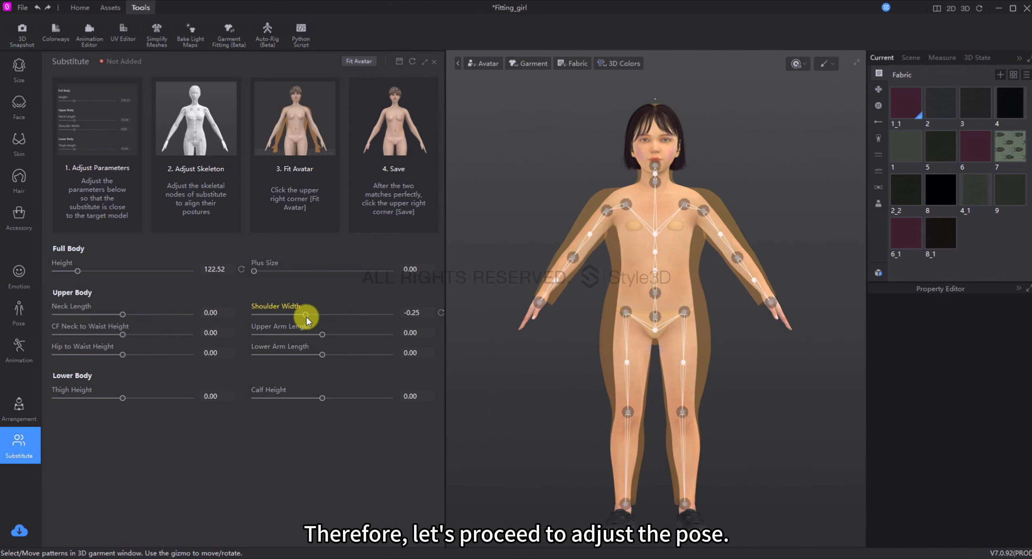
Set shoulder width to -0.20, upper arm length to -0.11 and lower arm length to -0.12, and adjust the calf rotation
{"action": "left_click_drag", "start_coordinate": [306, 314], "coordinate": [314, 334]}
{"action": "left_click_drag", "start_coordinate": [322, 354], "coordinate": [314, 355]}
{"action": "left_click", "coordinate": [663, 396]}
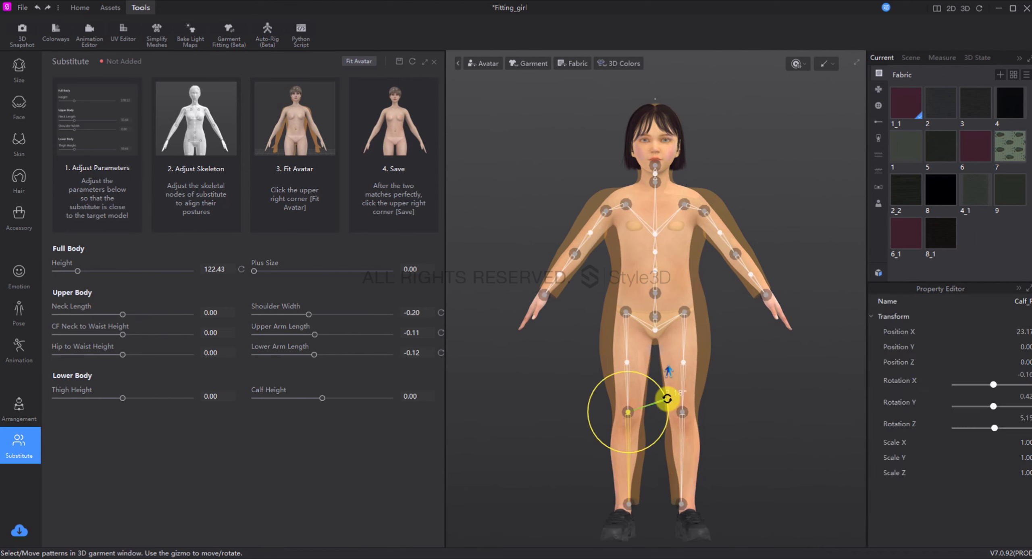
Fit the adjusted substitute to the child avatar and save it
{"action": "left_click", "coordinate": [360, 61]}
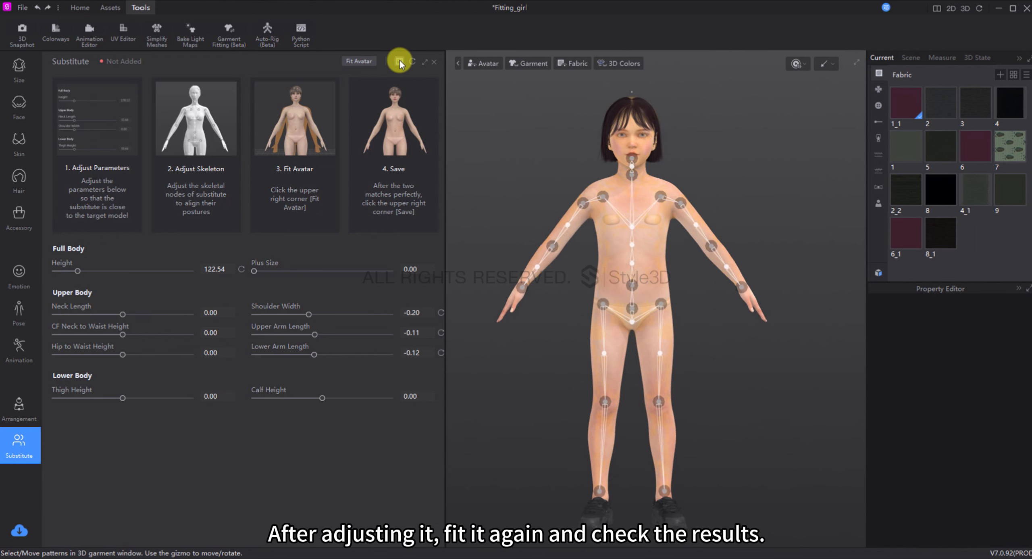
{"action": "left_click", "coordinate": [399, 62]}
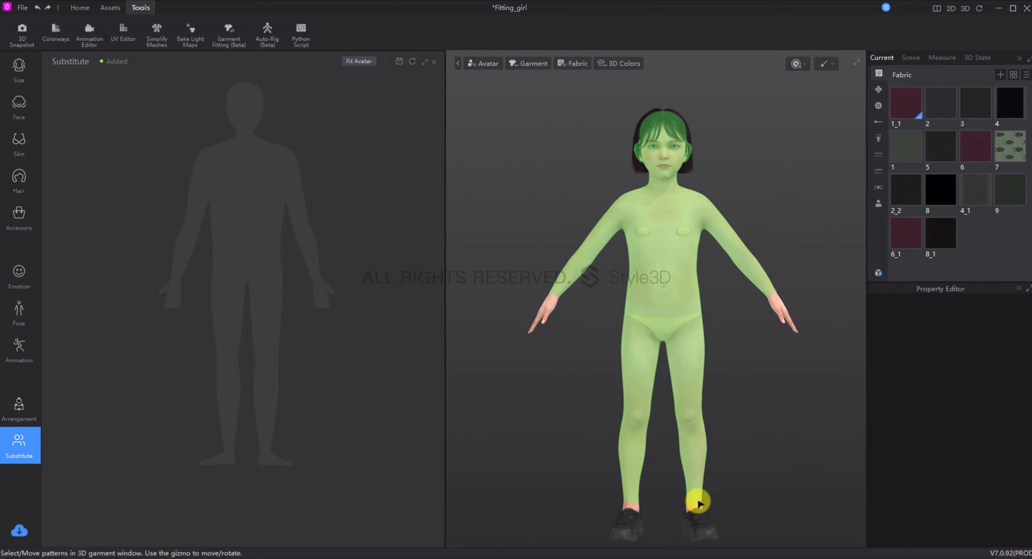
Close the substitute editor and run Garment Fitting with Alice as the target avatar and Adjust Patterns set to Yes
{"action": "left_click", "coordinate": [696, 496]}
{"action": "right_click_drag", "start_coordinate": [727, 461], "coordinate": [311, 364]}
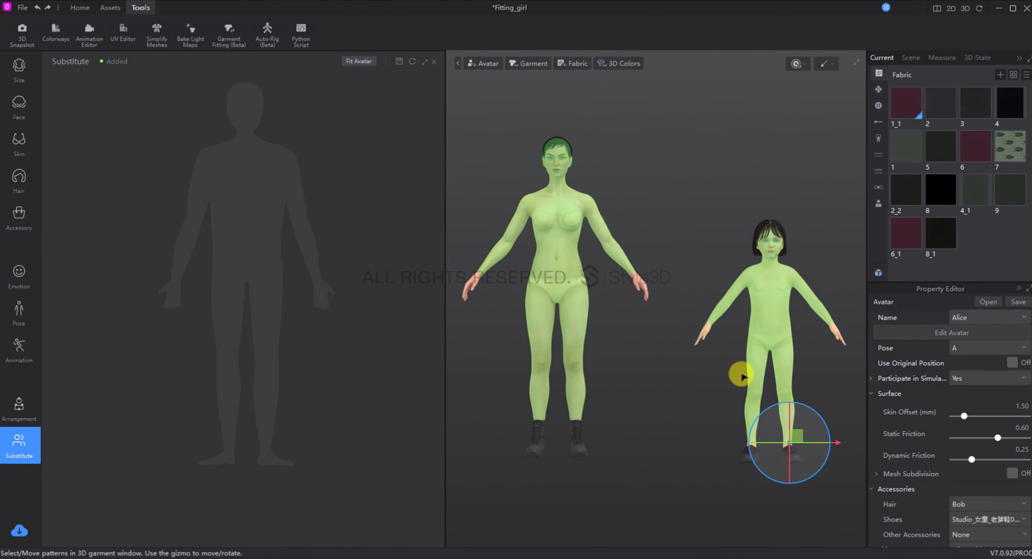
{"action": "left_click", "coordinate": [644, 330]}
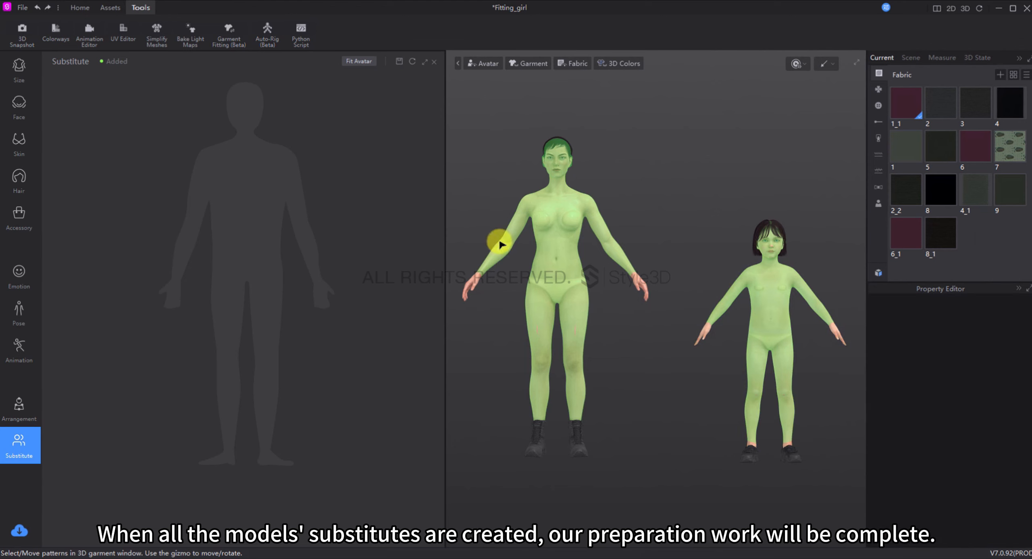
{"action": "left_click", "coordinate": [434, 63]}
{"action": "left_click", "coordinate": [230, 33]}
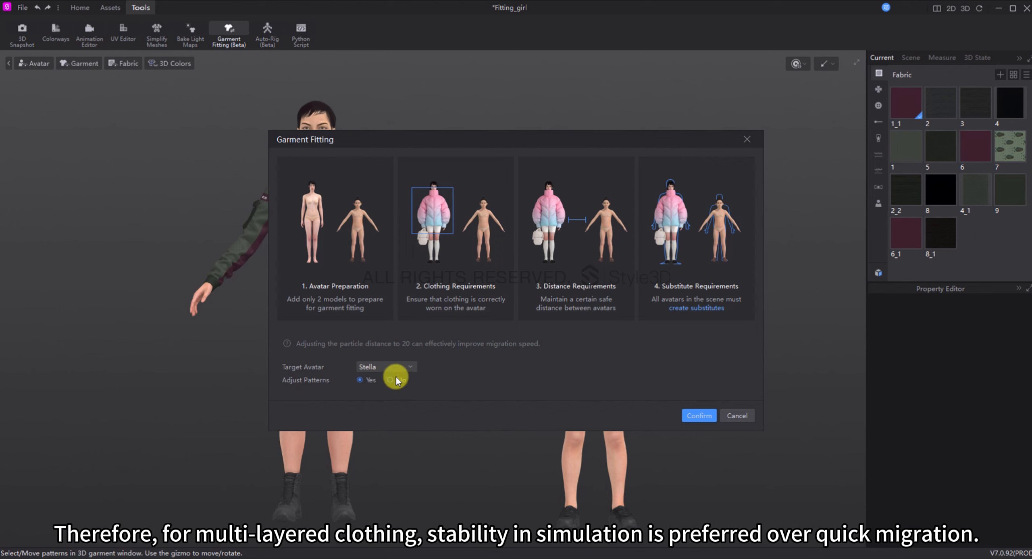
{"action": "left_click", "coordinate": [400, 367]}
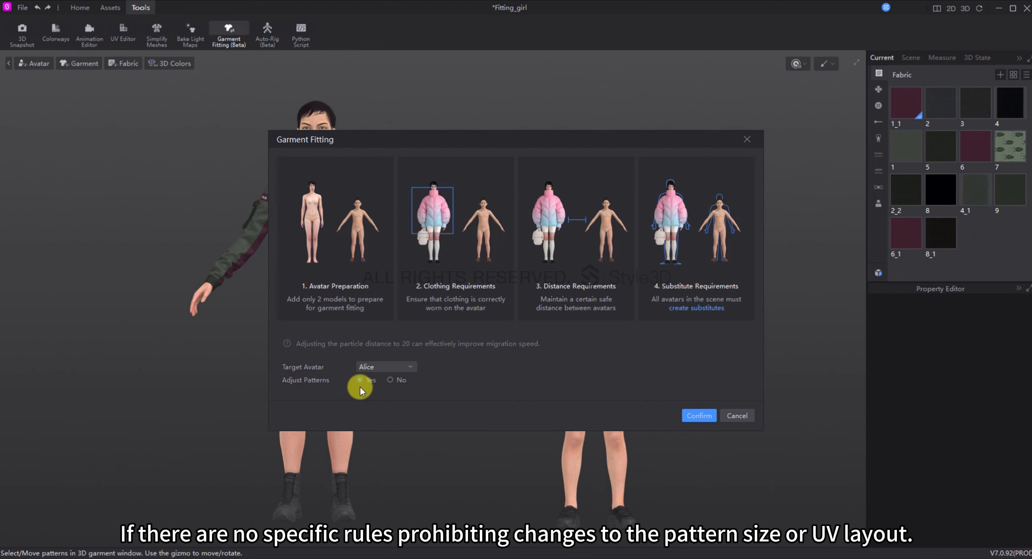
{"action": "left_click", "coordinate": [711, 419]}
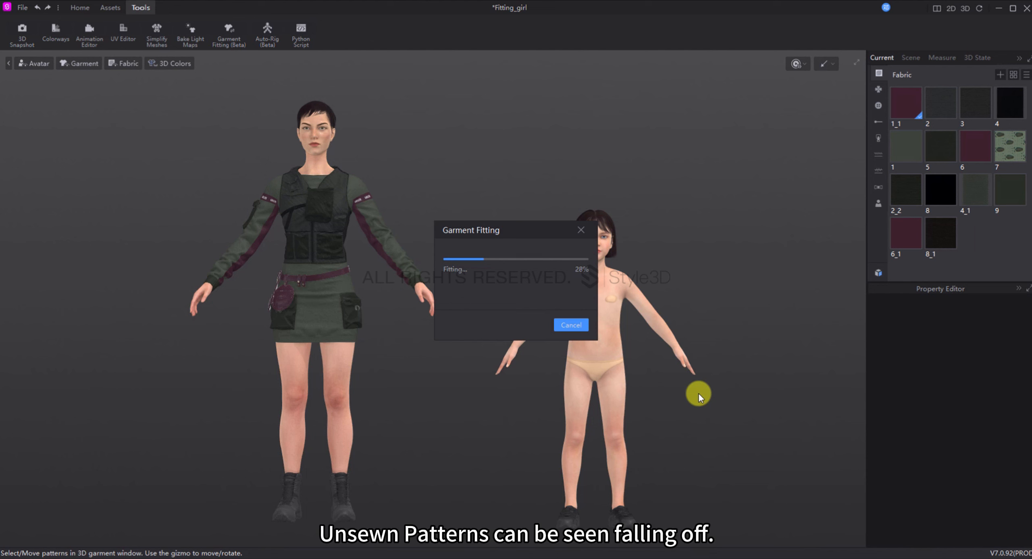
Move the fallen belt loop at the front of the child's skirt up onto the belt
{"action": "scroll", "coordinate": [625, 367], "scroll_direction": "up", "scroll_amount": 5}
{"action": "left_click", "coordinate": [523, 313]}
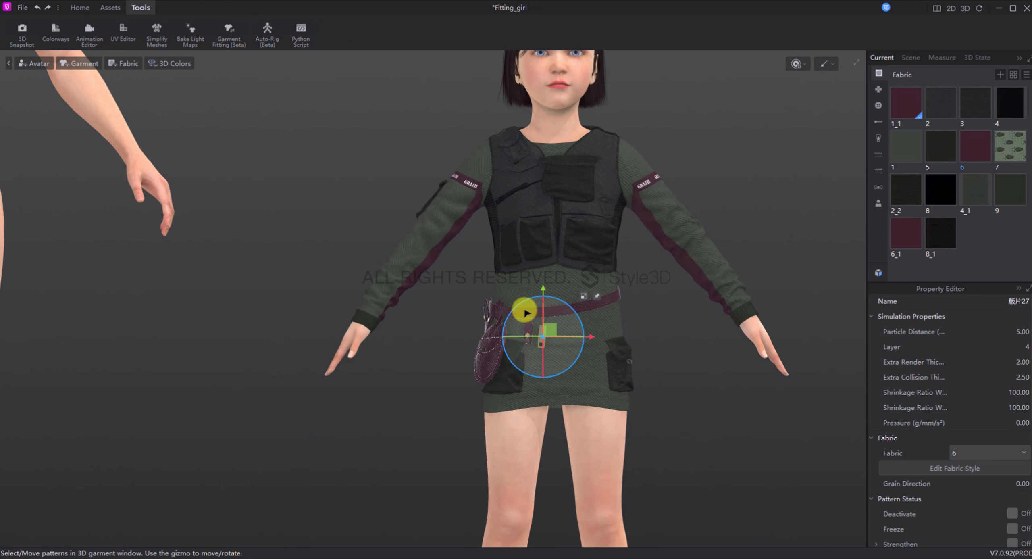
{"action": "scroll", "coordinate": [527, 324], "scroll_direction": "up", "scroll_amount": 5}
{"action": "left_click_drag", "start_coordinate": [534, 310], "coordinate": [535, 248]}
{"action": "right_click_drag", "start_coordinate": [661, 322], "coordinate": [557, 322]}
{"action": "left_click_drag", "start_coordinate": [520, 311], "coordinate": [541, 306]}
{"action": "right_click_drag", "start_coordinate": [565, 322], "coordinate": [669, 323]}
Move the other fallen belt loops up and align them with the belt, including the one at the child's side
{"action": "left_click", "coordinate": [528, 333]}
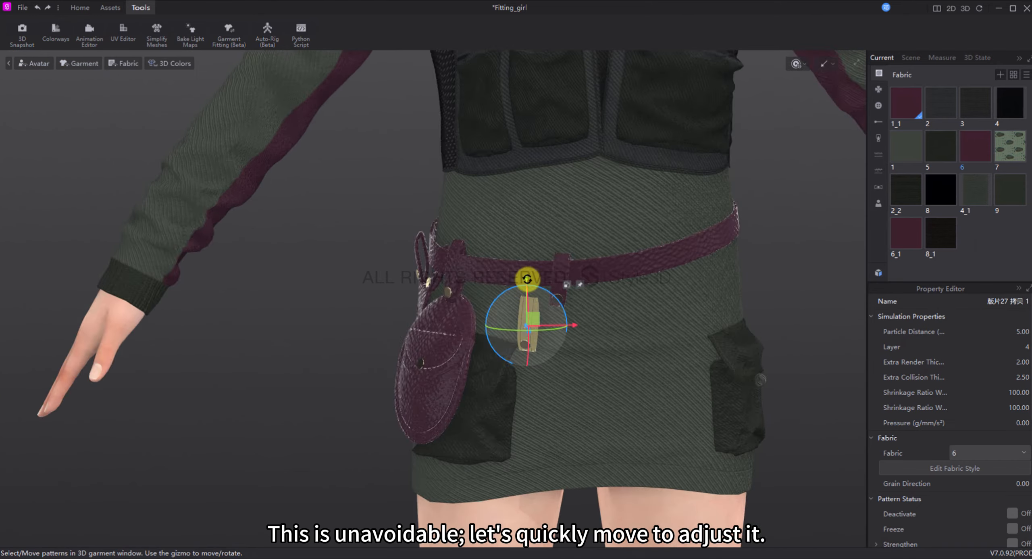
{"action": "left_click_drag", "start_coordinate": [528, 281], "coordinate": [529, 228]}
{"action": "right_click_drag", "start_coordinate": [713, 329], "coordinate": [648, 331]}
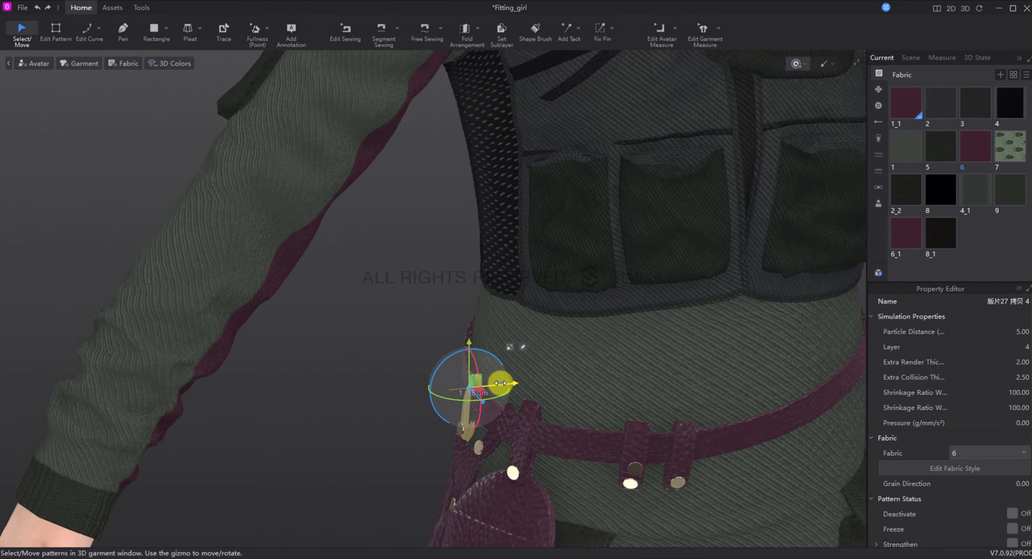
{"action": "right_click_drag", "start_coordinate": [499, 385], "coordinate": [596, 384]}
{"action": "left_click_drag", "start_coordinate": [472, 389], "coordinate": [477, 381]}
{"action": "right_click_drag", "start_coordinate": [564, 419], "coordinate": [455, 421]}
Run the simulation and pull at the child's vest, skirt and belt area to settle the transferred outfit
{"action": "key", "text": "space"}
{"action": "left_click_drag", "start_coordinate": [506, 428], "coordinate": [531, 409]}
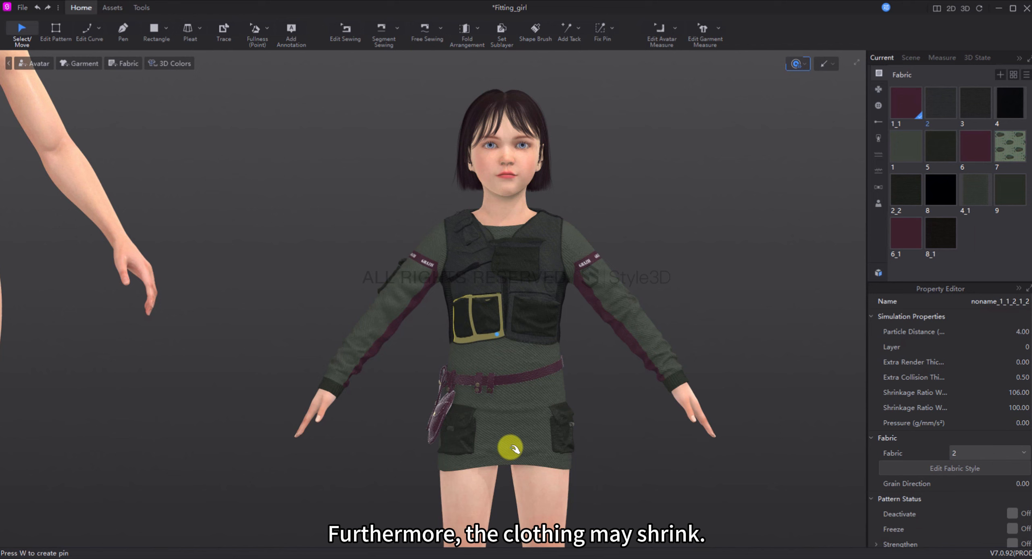
{"action": "left_click", "coordinate": [506, 462]}
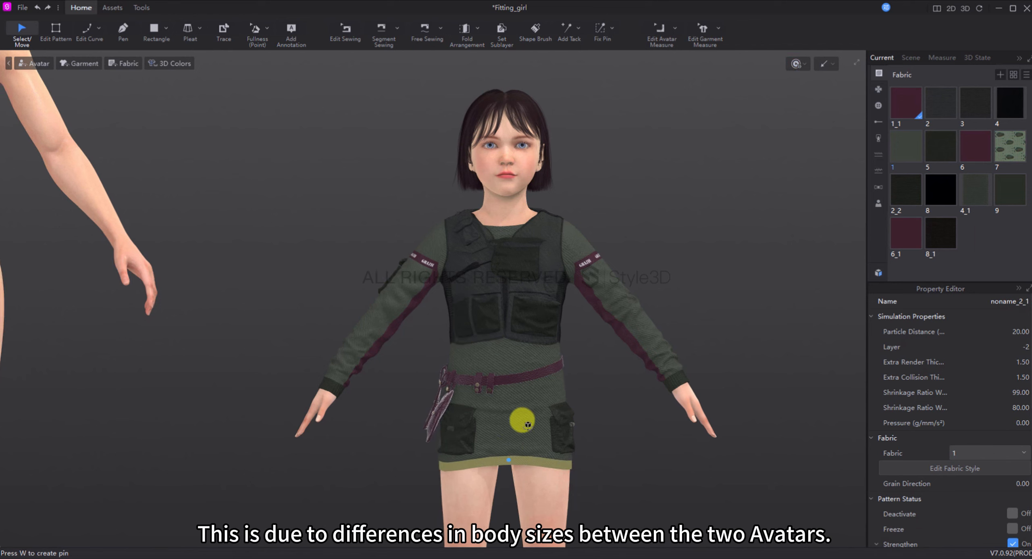
{"action": "left_click", "coordinate": [526, 363]}
{"action": "scroll", "coordinate": [536, 360], "scroll_direction": "down", "scroll_amount": 3}
{"action": "mouse_move", "coordinate": [536, 360]}
{"action": "right_mouse_down"}
{"action": "mouse_move", "coordinate": [405, 350]}
{"action": "mouse_move", "coordinate": [295, 359]}
{"action": "mouse_move", "coordinate": [543, 357]}
{"action": "mouse_move", "coordinate": [530, 352]}
{"action": "right_mouse_up"}
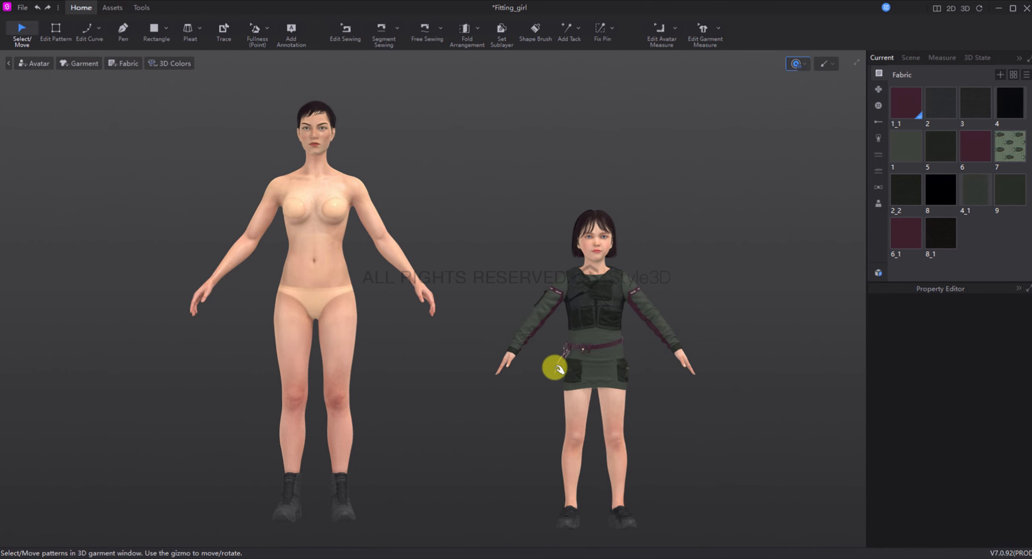
{"action": "left_click_drag", "start_coordinate": [556, 366], "coordinate": [557, 369]}
Run Garment Fitting for target avatar Alice with Adjust Patterns set to No and inspect the transferred outfit
{"action": "left_click", "coordinate": [691, 414]}
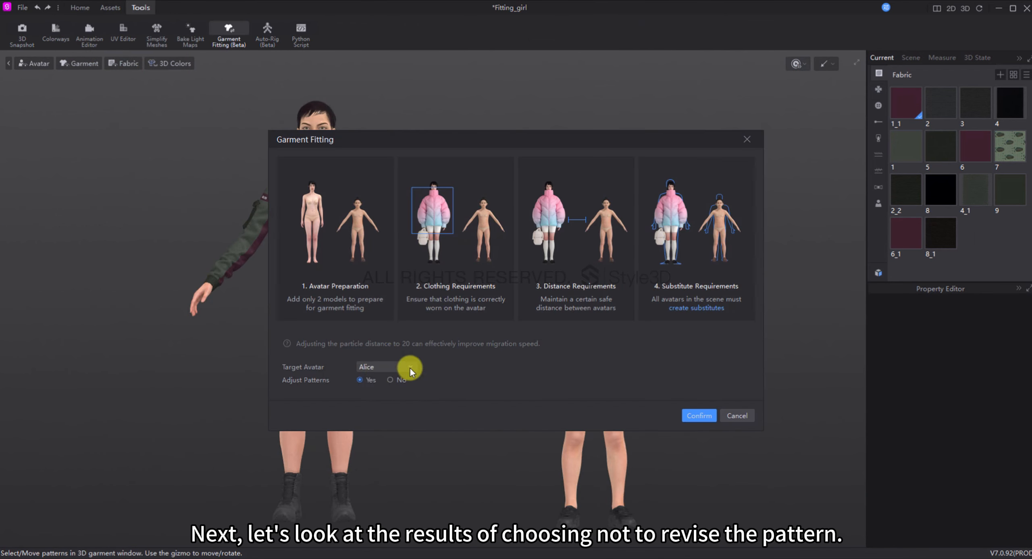
{"action": "left_click", "coordinate": [389, 379]}
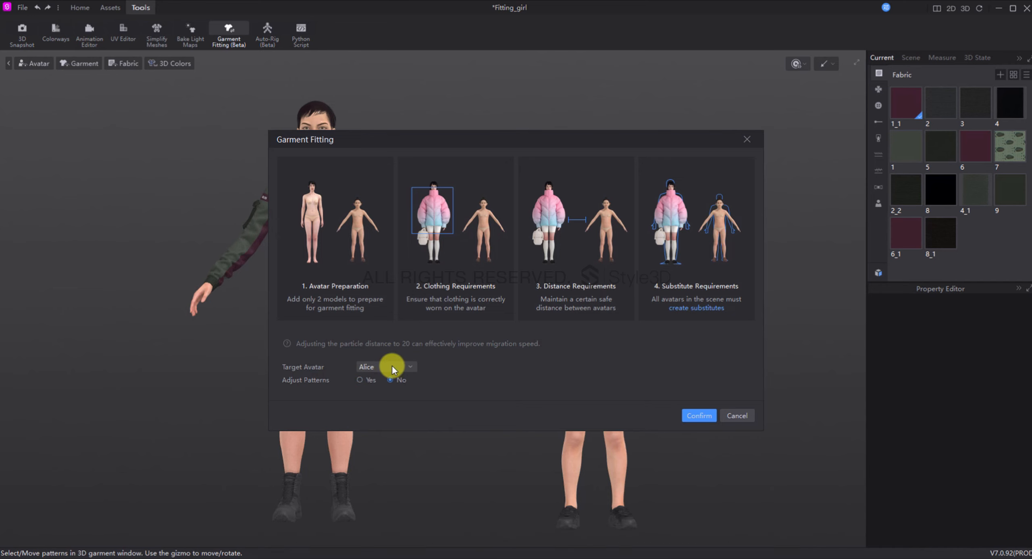
{"action": "left_click", "coordinate": [695, 416]}
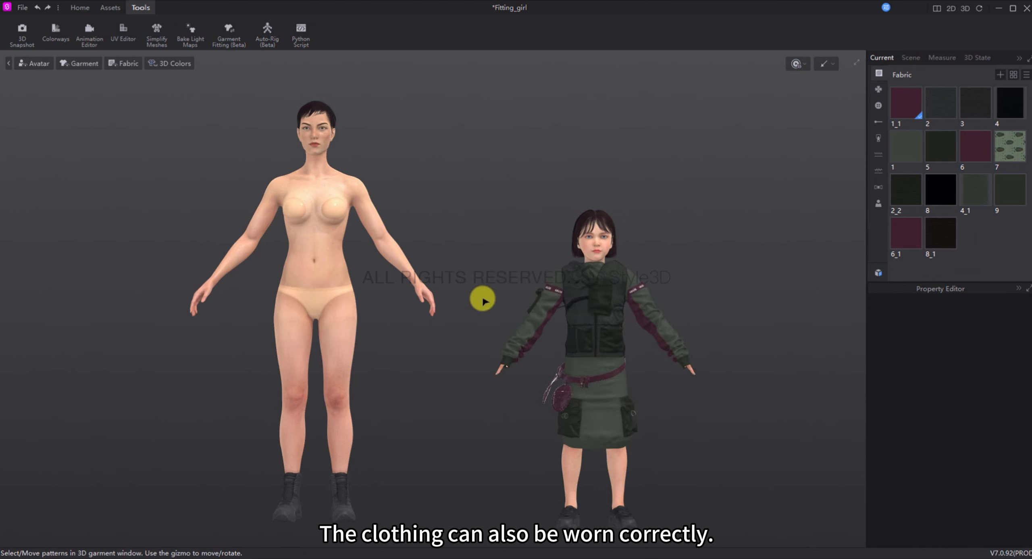
{"action": "left_click", "coordinate": [612, 389]}
{"action": "right_click_drag", "start_coordinate": [612, 388], "coordinate": [633, 387]}
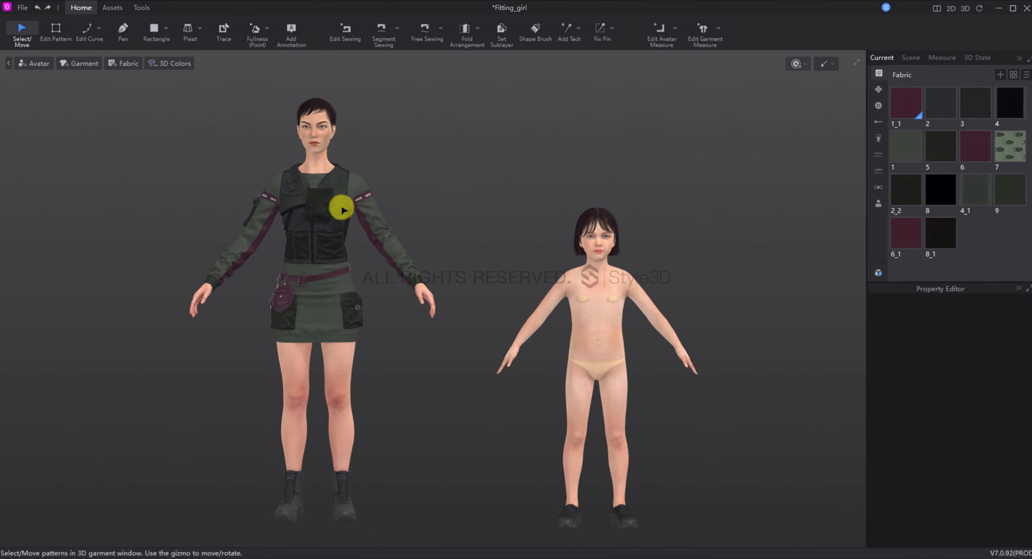
Select all patterns of the outfit on the adult avatar and turn off Solidify
{"action": "left_click", "coordinate": [342, 209]}
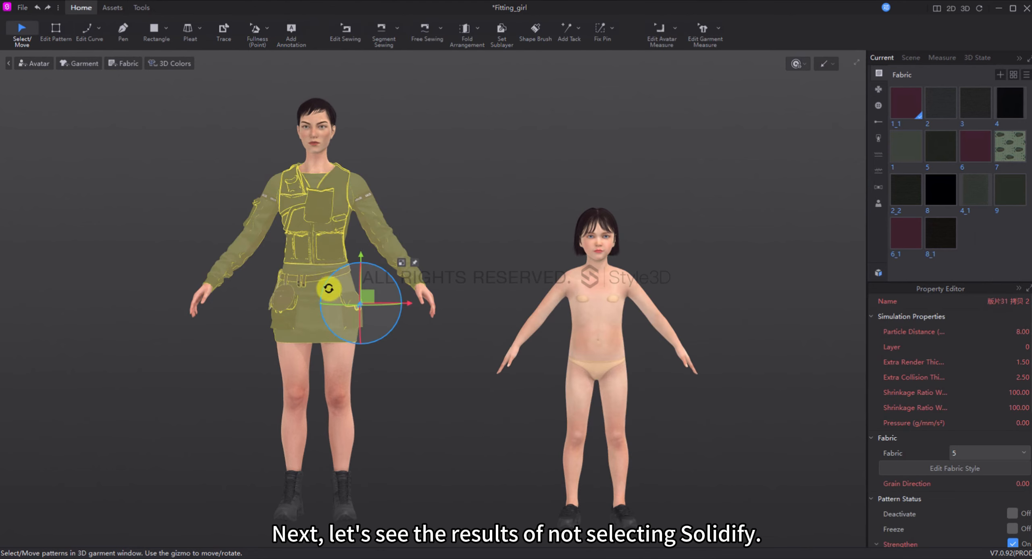
{"action": "scroll", "coordinate": [922, 460], "scroll_direction": "down", "scroll_amount": 2}
{"action": "scroll", "coordinate": [923, 463], "scroll_direction": "down", "scroll_amount": 1}
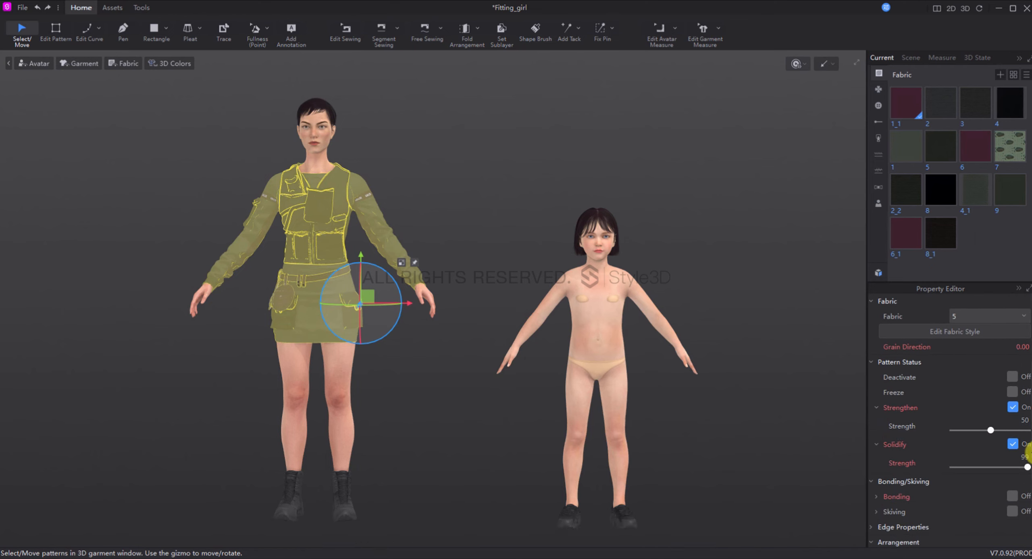
{"action": "left_click", "coordinate": [1012, 444]}
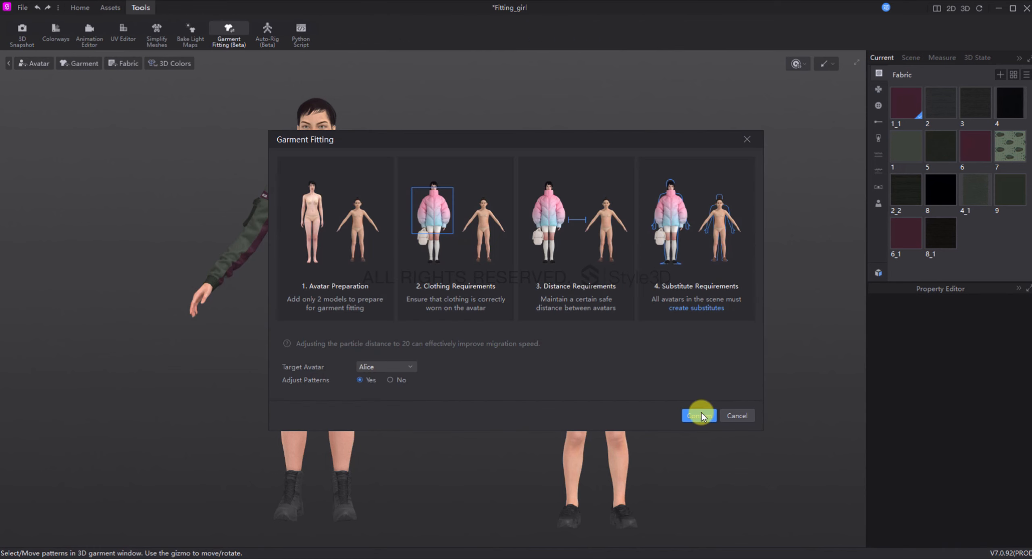
Fit the outfit to Alice with Adjust Patterns set to Yes and test the vest and skirt by pulling them during simulation
{"action": "left_click", "coordinate": [700, 415]}
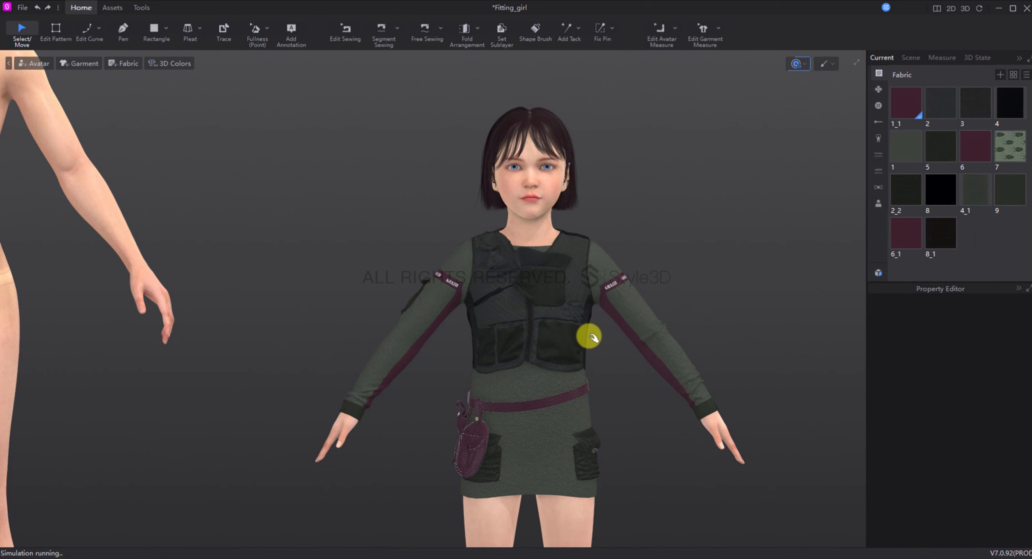
{"action": "left_click", "coordinate": [544, 261]}
{"action": "right_click_drag", "start_coordinate": [579, 305], "coordinate": [616, 359]}
{"action": "left_click", "coordinate": [620, 352]}
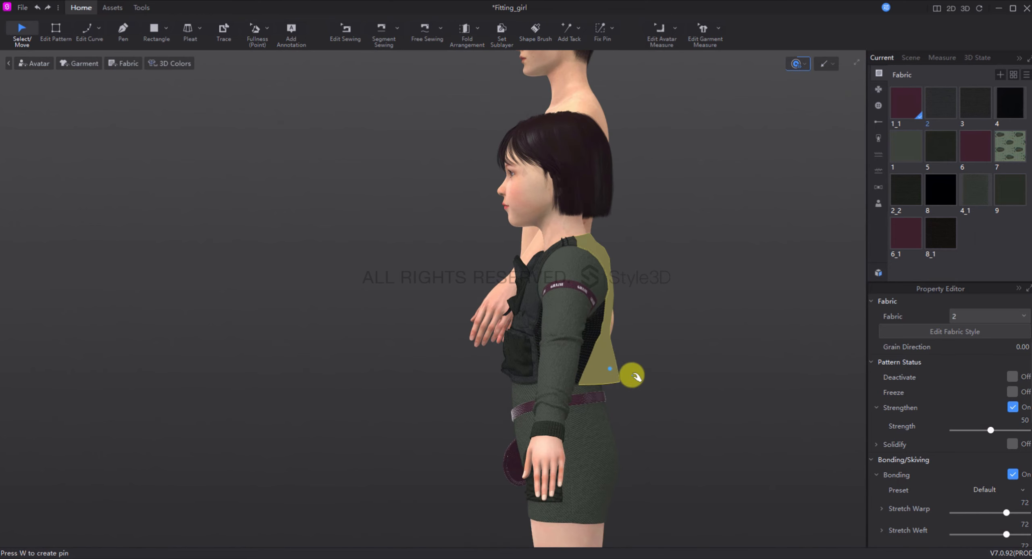
{"action": "scroll", "coordinate": [601, 389], "scroll_direction": "down", "scroll_amount": 2}
{"action": "left_click", "coordinate": [561, 437]}
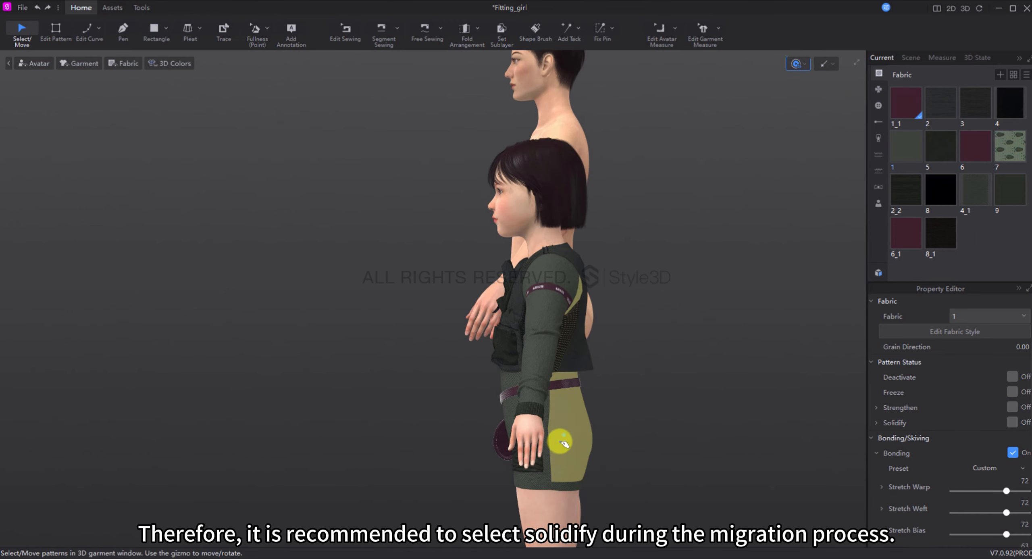
{"action": "right_click_drag", "start_coordinate": [572, 418], "coordinate": [620, 399]}
{"action": "left_click", "coordinate": [538, 367]}
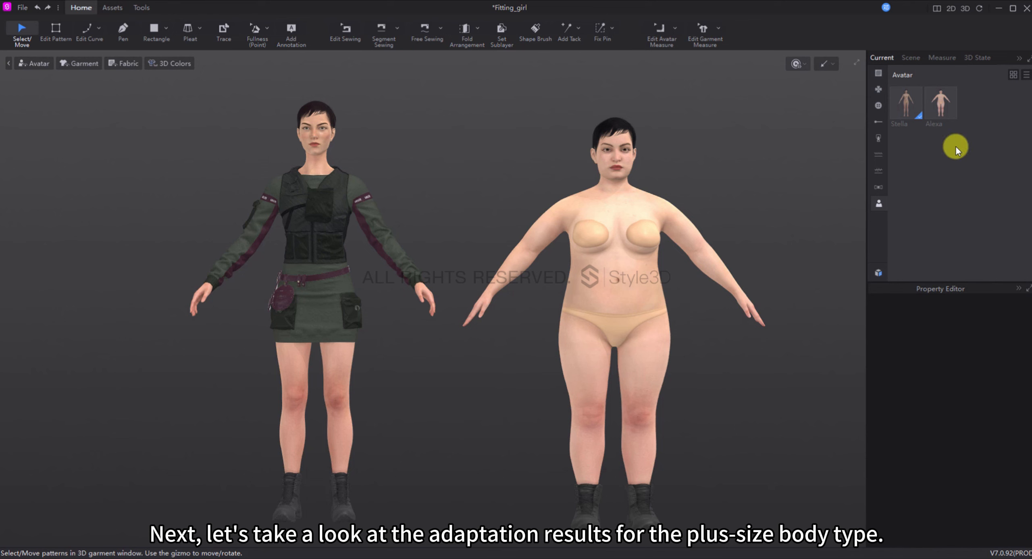
Open the plus-size avatar Alexa for editing, show the skeleton and lower the arms to a Rotation Y of about -5.70
{"action": "double_click", "coordinate": [943, 104]}
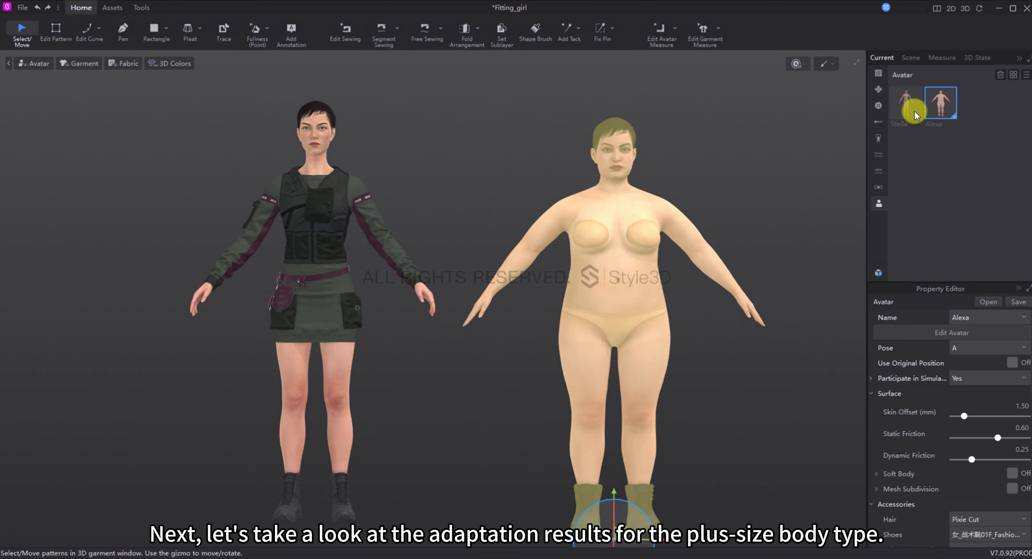
{"action": "left_click", "coordinate": [943, 333]}
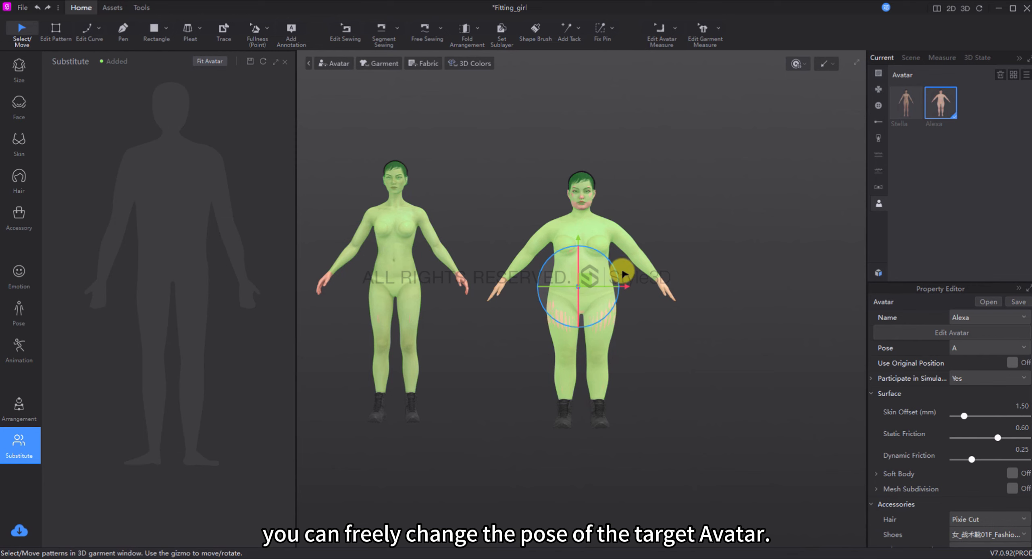
{"action": "key", "text": "shift+x"}
{"action": "left_click", "coordinate": [551, 227]}
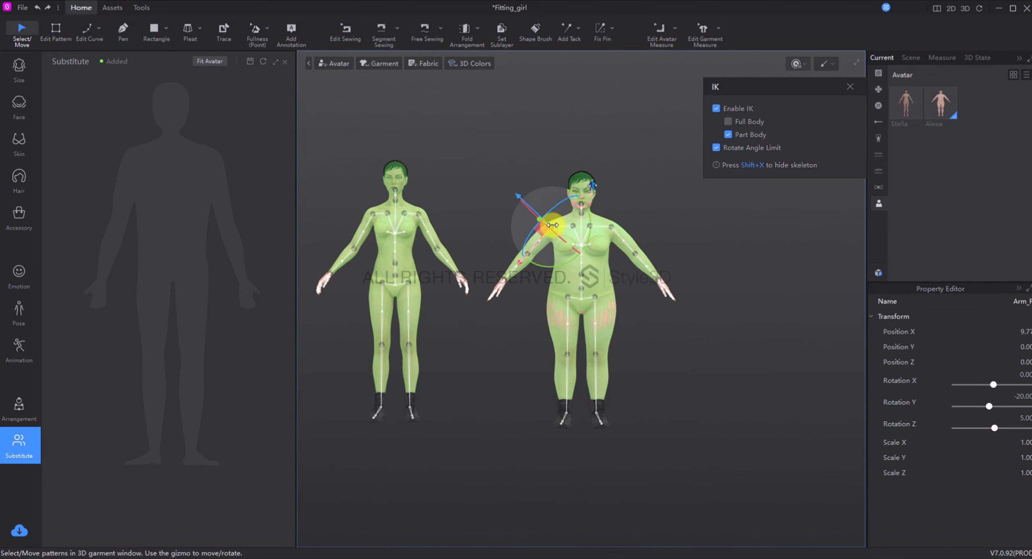
{"action": "left_click_drag", "start_coordinate": [585, 203], "coordinate": [587, 191]}
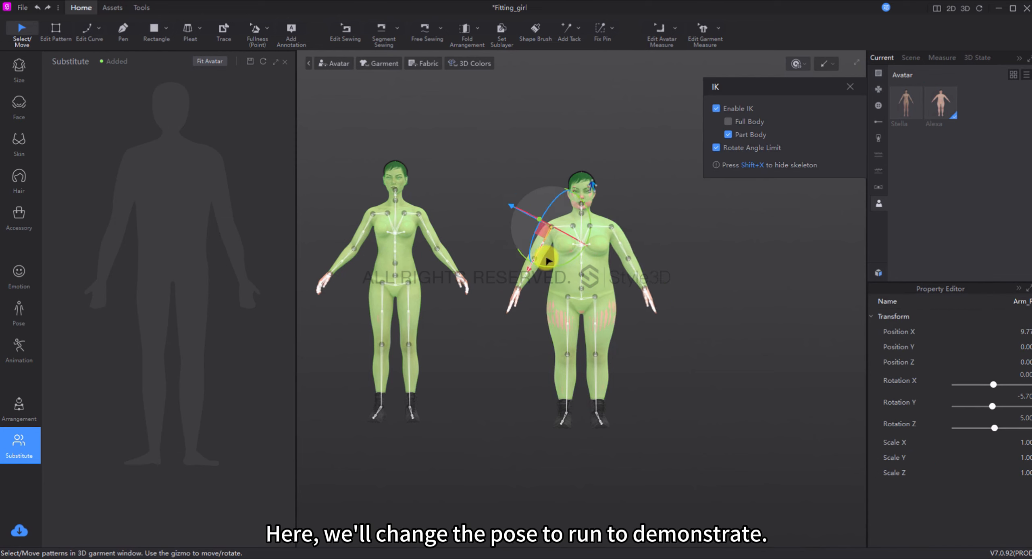
Rotate Alexa's arm and thigh joints into a running pose and close the avatar editor
{"action": "scroll", "coordinate": [536, 254], "scroll_direction": "up", "scroll_amount": 3}
{"action": "left_click_drag", "start_coordinate": [525, 220], "coordinate": [483, 177]}
{"action": "mouse_move", "coordinate": [524, 149]}
{"action": "right_mouse_down"}
{"action": "mouse_move", "coordinate": [458, 145]}
{"action": "mouse_move", "coordinate": [524, 162]}
{"action": "right_mouse_up"}
{"action": "left_click", "coordinate": [496, 339]}
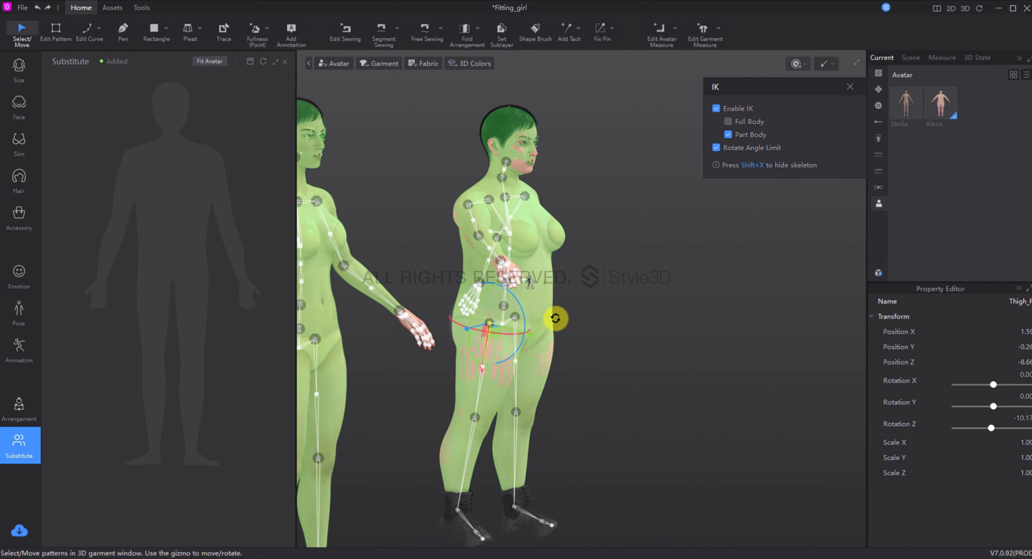
{"action": "right_click_drag", "start_coordinate": [555, 320], "coordinate": [483, 314]}
{"action": "left_click", "coordinate": [472, 214]}
{"action": "scroll", "coordinate": [524, 226], "scroll_direction": "down", "scroll_amount": 3}
{"action": "left_click_drag", "start_coordinate": [597, 202], "coordinate": [580, 242]}
{"action": "left_click", "coordinate": [742, 362]}
{"action": "right_click_drag", "start_coordinate": [742, 363], "coordinate": [698, 361]}
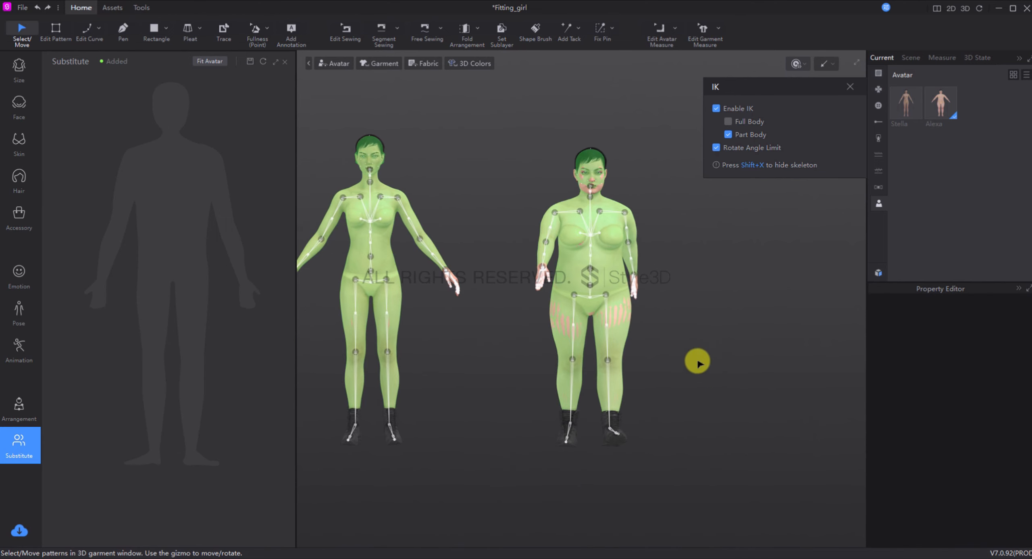
{"action": "middle_click_drag", "start_coordinate": [698, 362], "coordinate": [727, 377]}
{"action": "left_click", "coordinate": [285, 61]}
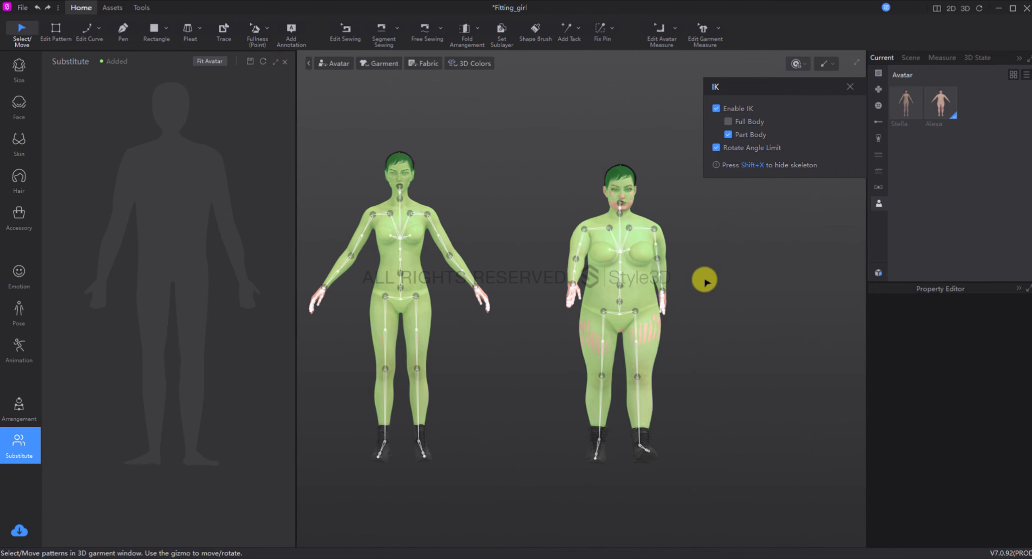
Run Garment Fitting with Alexa as the target avatar and Adjust Patterns set to Yes, and inspect the transferred outfit
{"action": "left_click", "coordinate": [142, 7]}
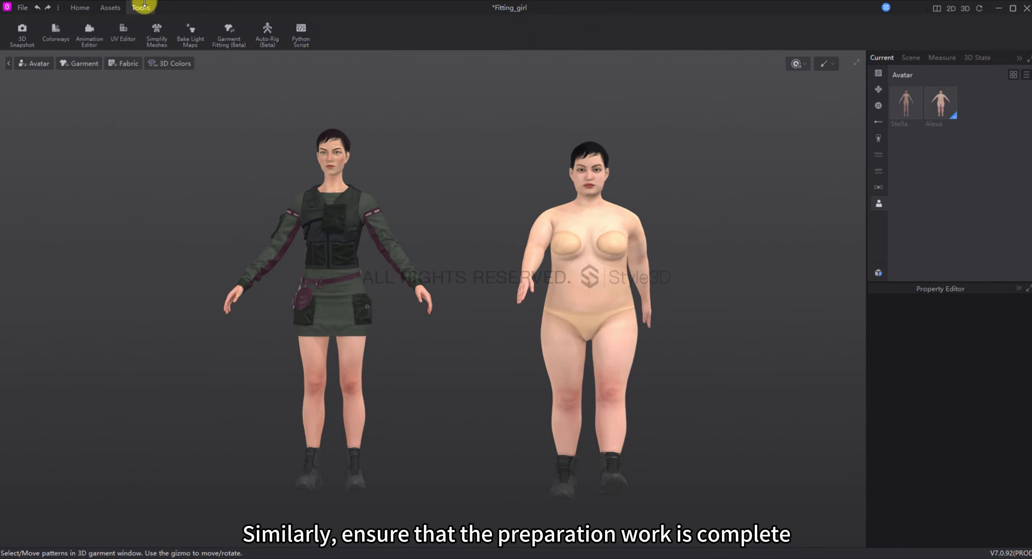
{"action": "left_click", "coordinate": [227, 35]}
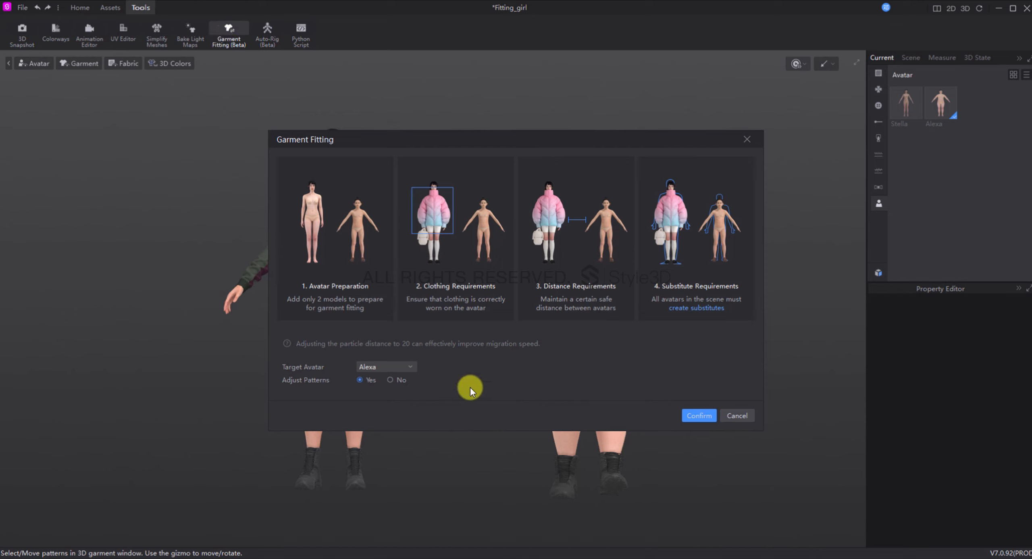
{"action": "left_click", "coordinate": [413, 365]}
{"action": "left_click", "coordinate": [708, 418]}
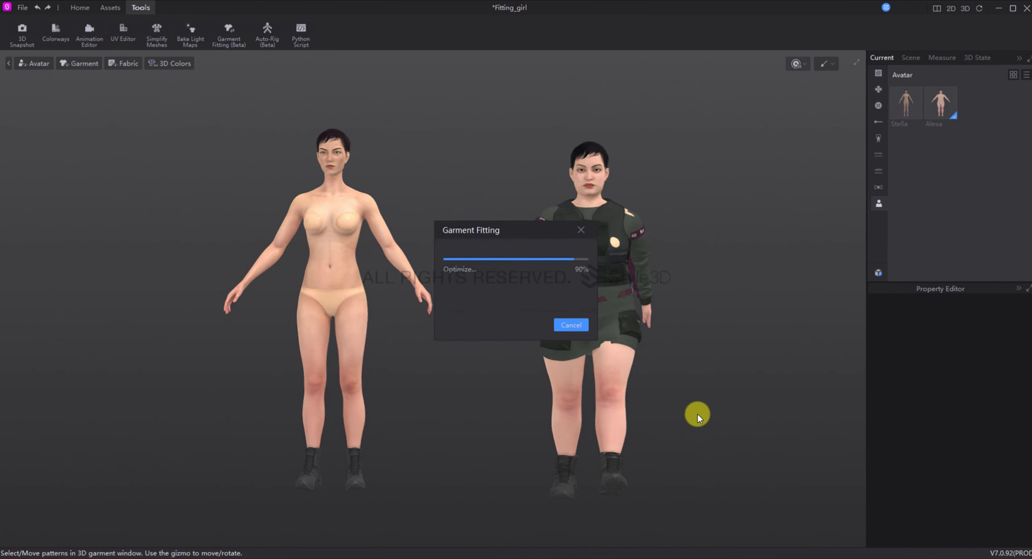
{"action": "scroll", "coordinate": [612, 305], "scroll_direction": "up", "scroll_amount": 3}
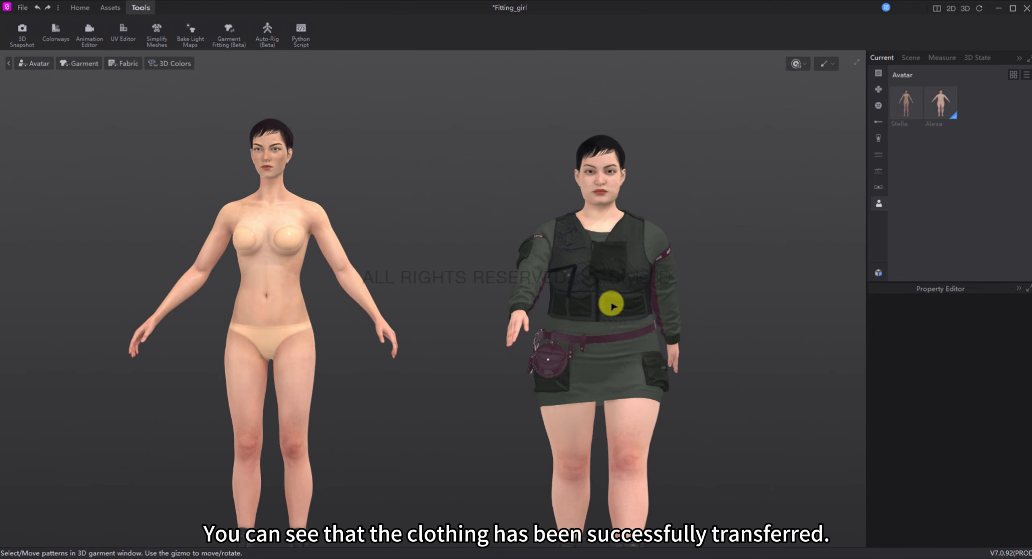
{"action": "left_click", "coordinate": [639, 444]}
{"action": "right_click_drag", "start_coordinate": [645, 435], "coordinate": [329, 359]}
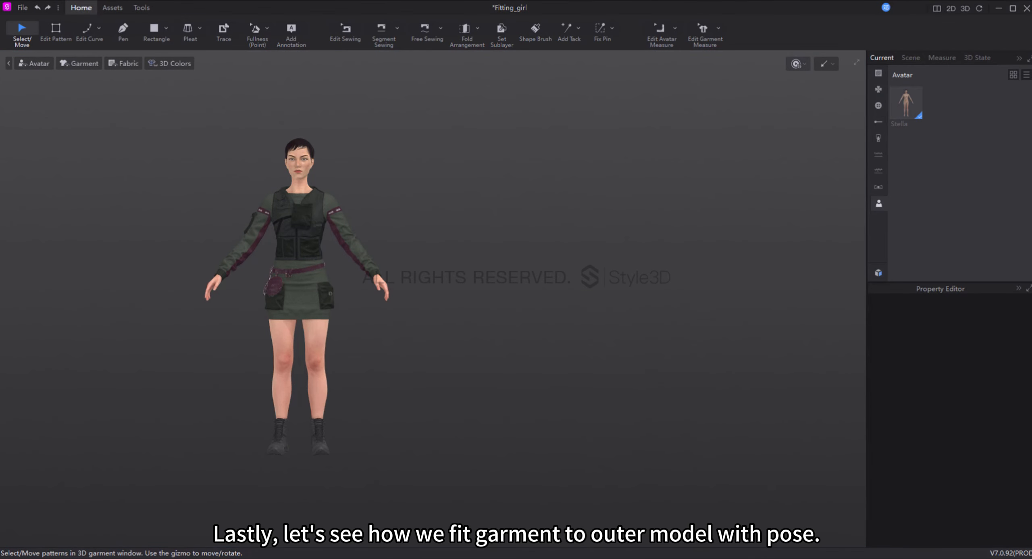
Import the posed FBX model with Load Type set to Add and Object Type set to Load as Avatar
{"action": "left_click_drag", "start_coordinate": [490, 282], "coordinate": [495, 278]}
{"action": "left_click", "coordinate": [545, 122]}
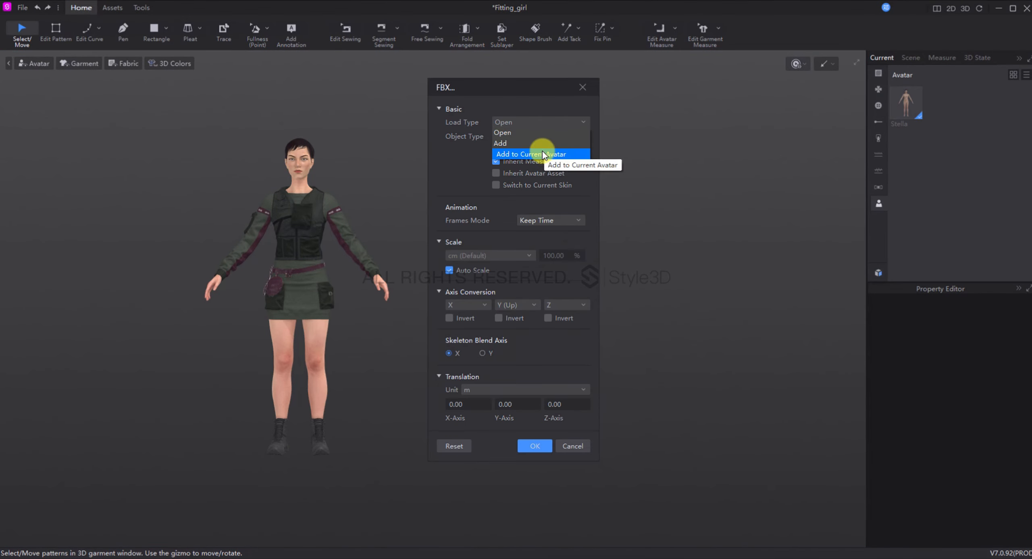
{"action": "left_click", "coordinate": [540, 143]}
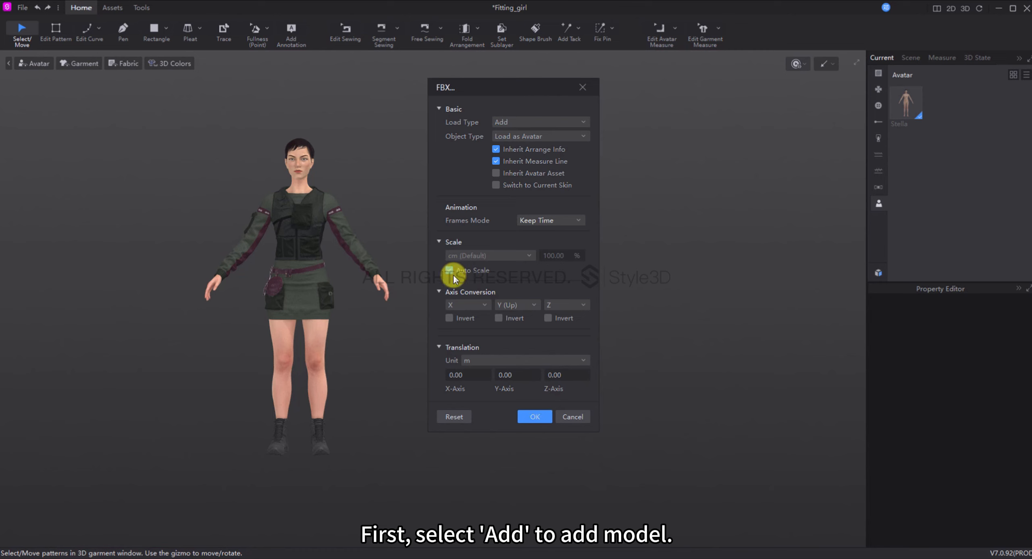
{"action": "left_click", "coordinate": [542, 411]}
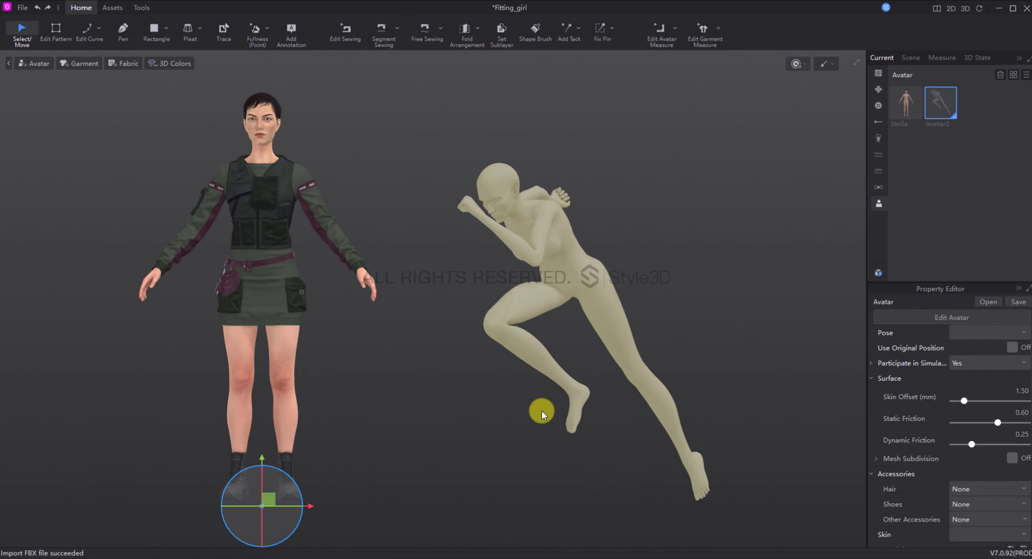
Select the imported running avatar and toggle the skeleton display to check whether it has bones
{"action": "left_click", "coordinate": [555, 263]}
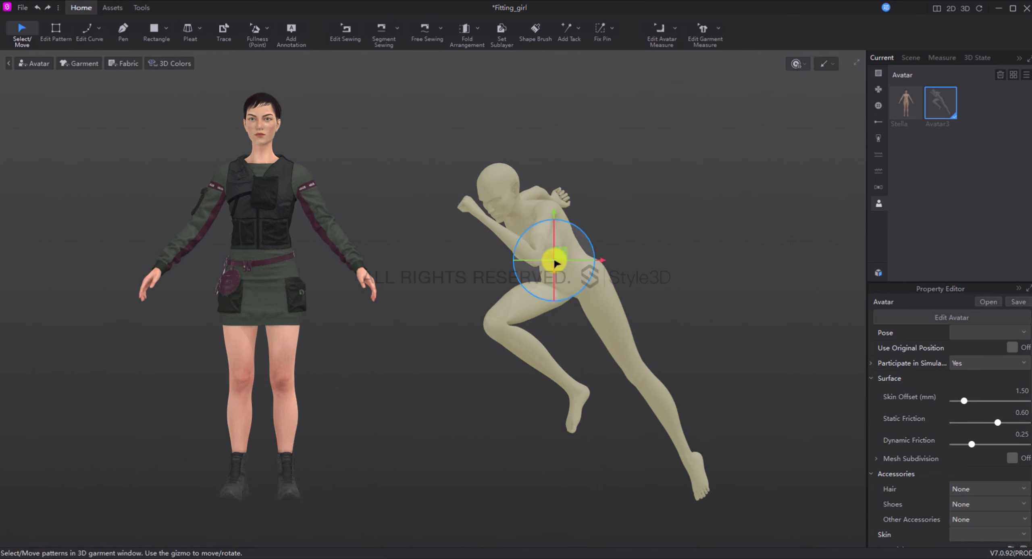
{"action": "key", "text": "shift+x"}
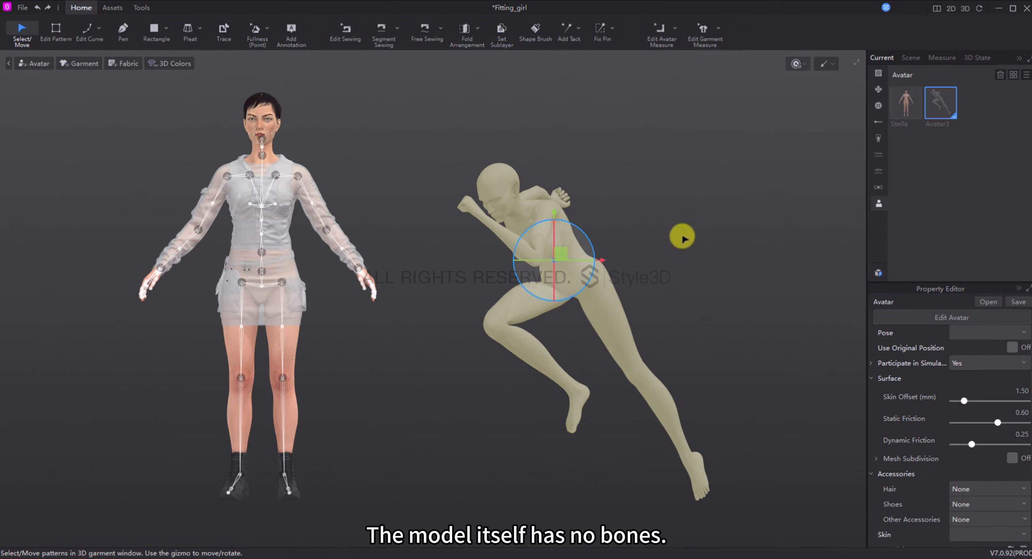
{"action": "left_click", "coordinate": [681, 235]}
{"action": "left_click", "coordinate": [578, 248]}
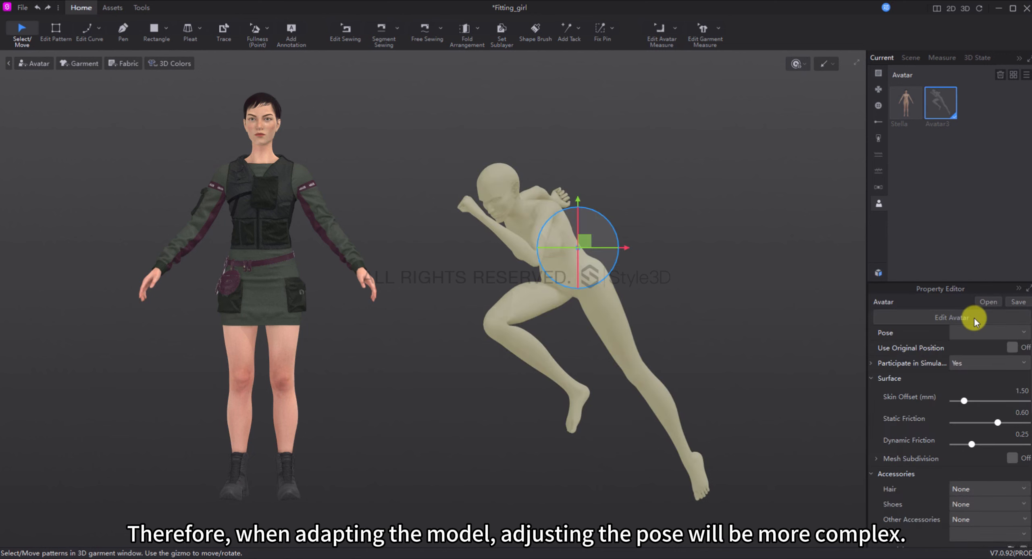
Open the imported avatar's Substitute editor and move the substitute's hip joint onto the running model's hips
{"action": "left_click", "coordinate": [973, 317]}
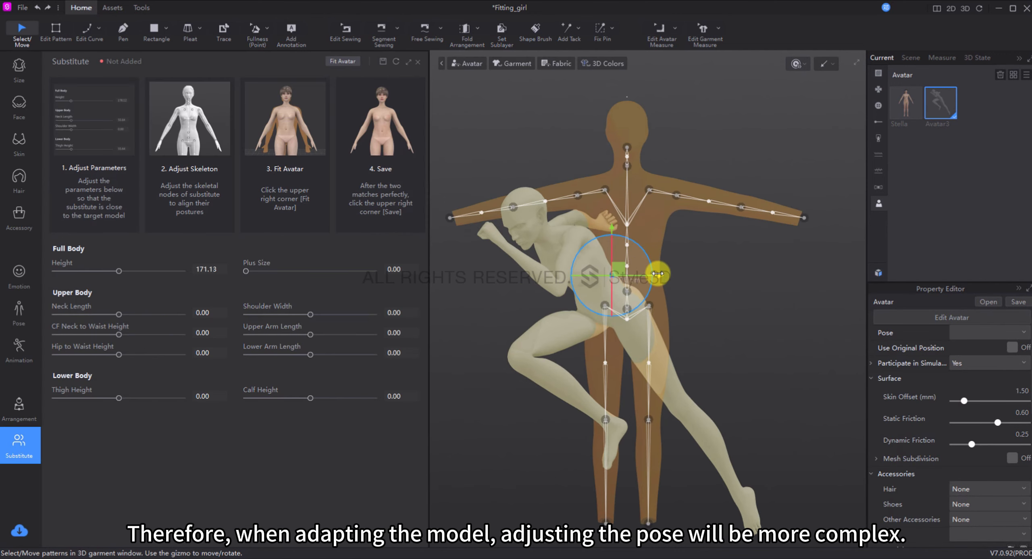
{"action": "left_click", "coordinate": [627, 292]}
{"action": "left_click", "coordinate": [627, 309]}
{"action": "right_click_drag", "start_coordinate": [688, 320], "coordinate": [687, 341]}
{"action": "left_click_drag", "start_coordinate": [664, 308], "coordinate": [650, 309]}
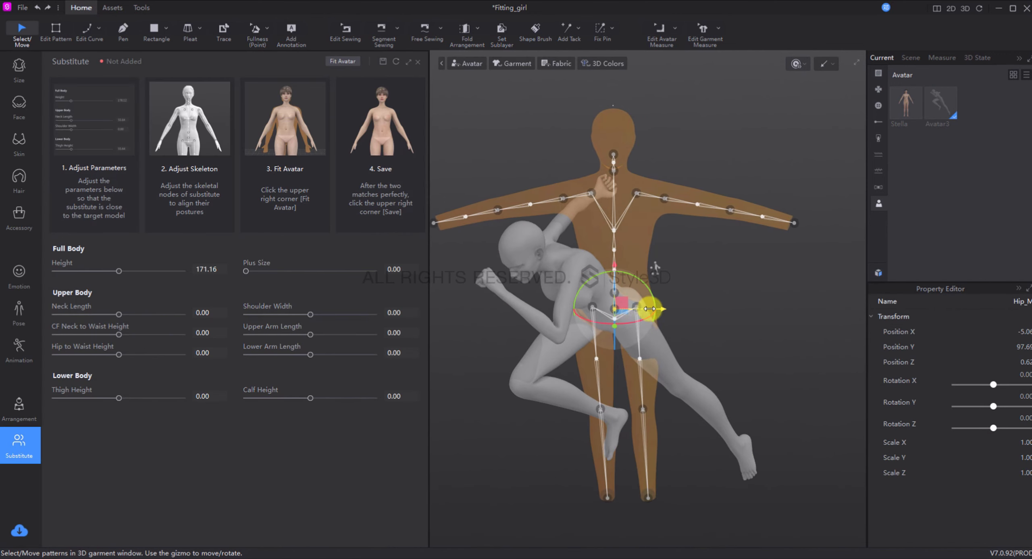
{"action": "right_click_drag", "start_coordinate": [589, 295], "coordinate": [589, 276]}
{"action": "left_click_drag", "start_coordinate": [628, 310], "coordinate": [615, 311]}
Rotate the substitute's thigh and calf joints to align both legs with the running pose
{"action": "left_click_drag", "start_coordinate": [630, 268], "coordinate": [600, 274]}
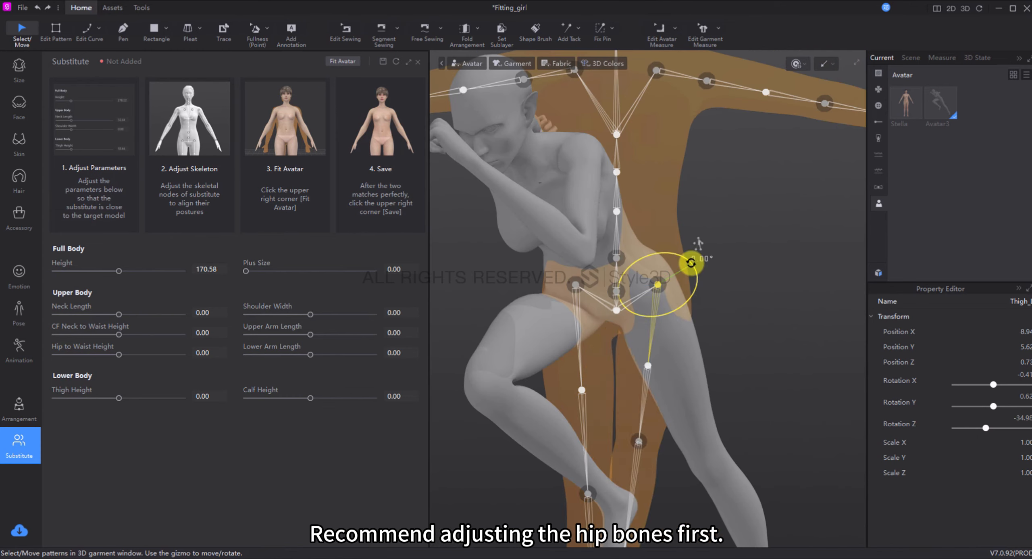
{"action": "left_click_drag", "start_coordinate": [690, 264], "coordinate": [702, 258]}
{"action": "left_click_drag", "start_coordinate": [685, 258], "coordinate": [674, 301]}
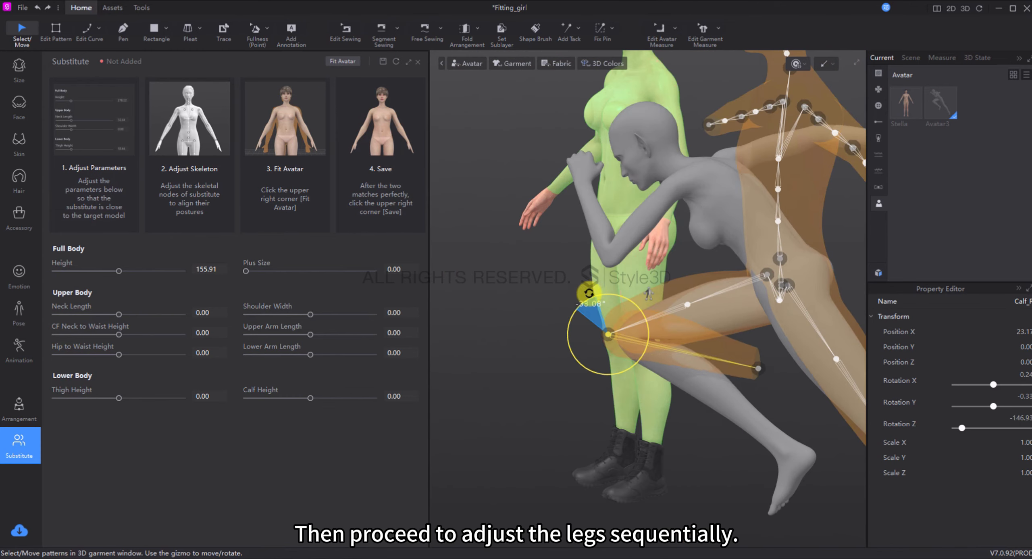
{"action": "left_click_drag", "start_coordinate": [587, 300], "coordinate": [580, 300]}
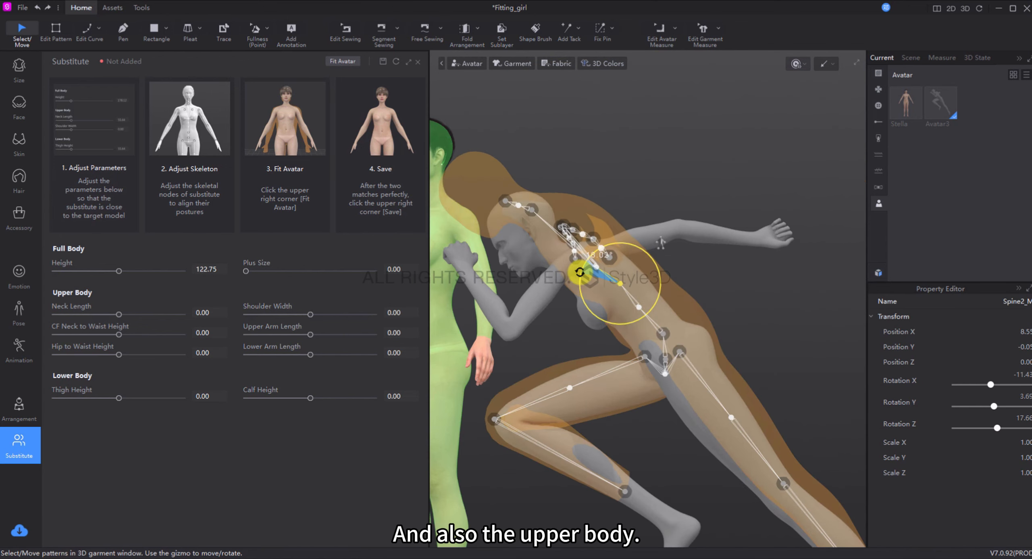
Set the substitute's Height to about 110.75, Thigh Height to 0.34 and Calf Height to 0.27, and rotate its right arm toward the model's arm
{"action": "left_click_drag", "start_coordinate": [118, 271], "coordinate": [91, 271]}
{"action": "left_click_drag", "start_coordinate": [310, 397], "coordinate": [327, 397]}
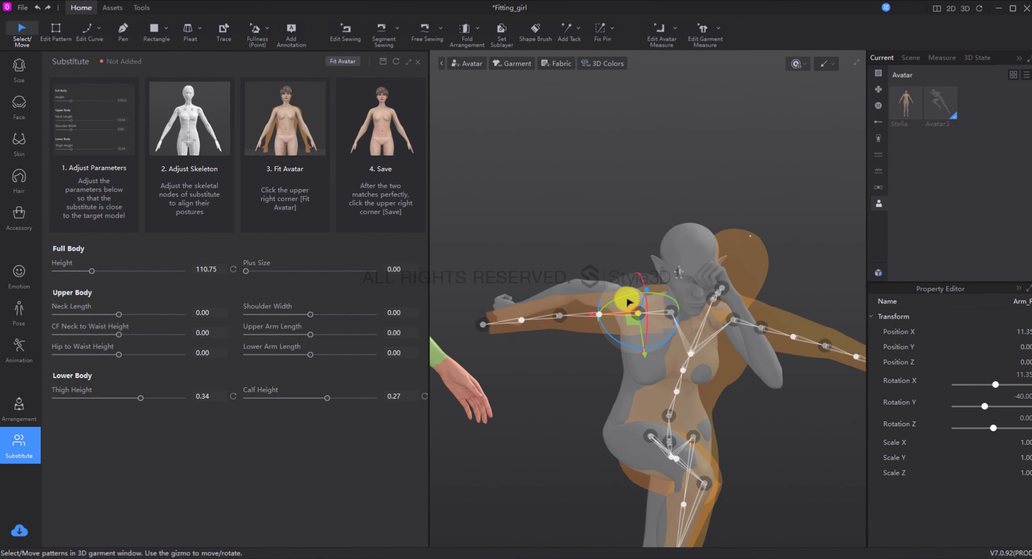
{"action": "left_click_drag", "start_coordinate": [622, 299], "coordinate": [610, 297]}
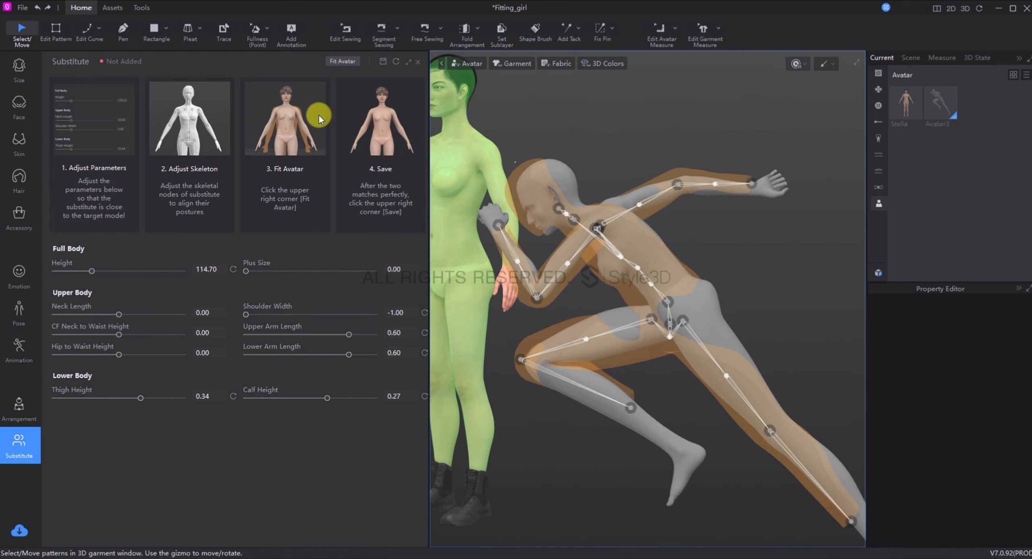
Try Fit Avatar on the posed substitute, check the calf area and undo the fit
{"action": "left_click", "coordinate": [336, 63]}
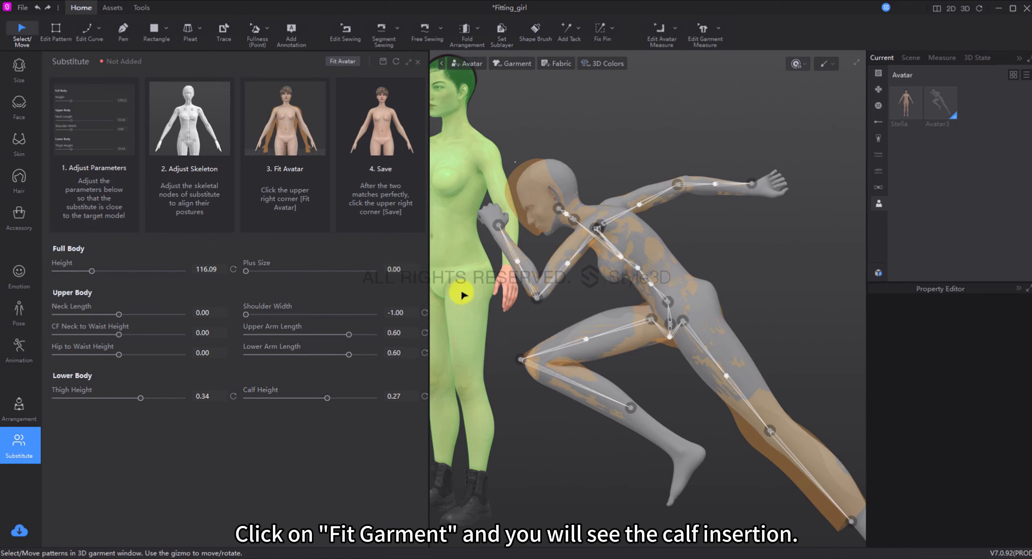
{"action": "right_click_drag", "start_coordinate": [563, 331], "coordinate": [576, 353]}
{"action": "key", "text": "ctrl+z"}
Readjust the thigh and calf rotations of the substitute's straight leg to match the model, and save the substitute
{"action": "left_click_drag", "start_coordinate": [520, 268], "coordinate": [522, 260]}
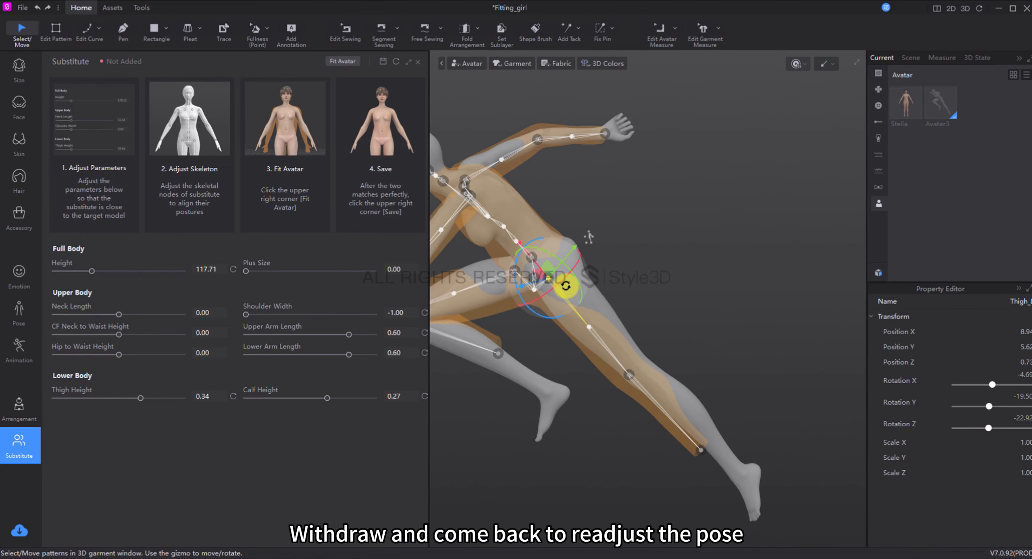
{"action": "left_click_drag", "start_coordinate": [517, 283], "coordinate": [518, 289]}
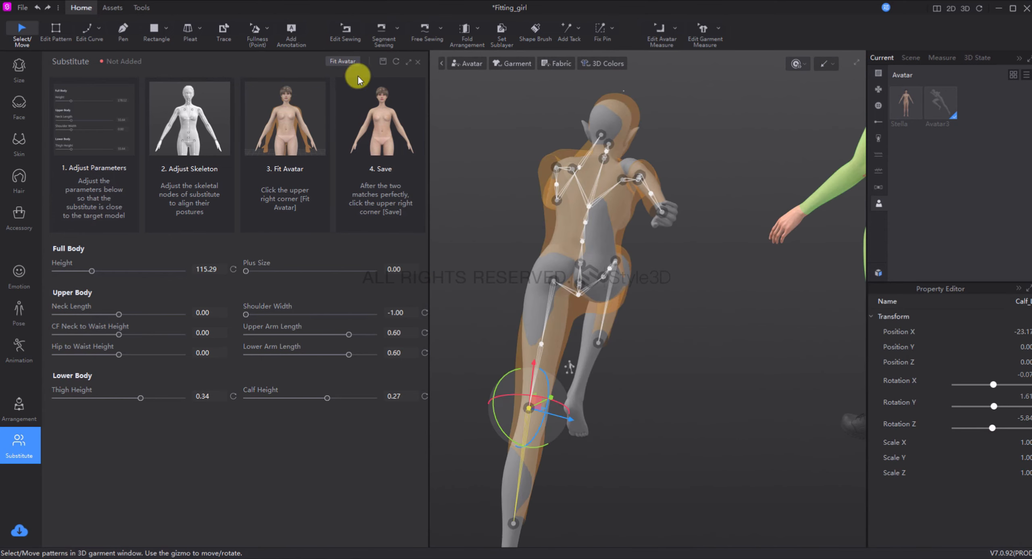
{"action": "right_click_drag", "start_coordinate": [619, 367], "coordinate": [614, 394]}
{"action": "left_click", "coordinate": [383, 62]}
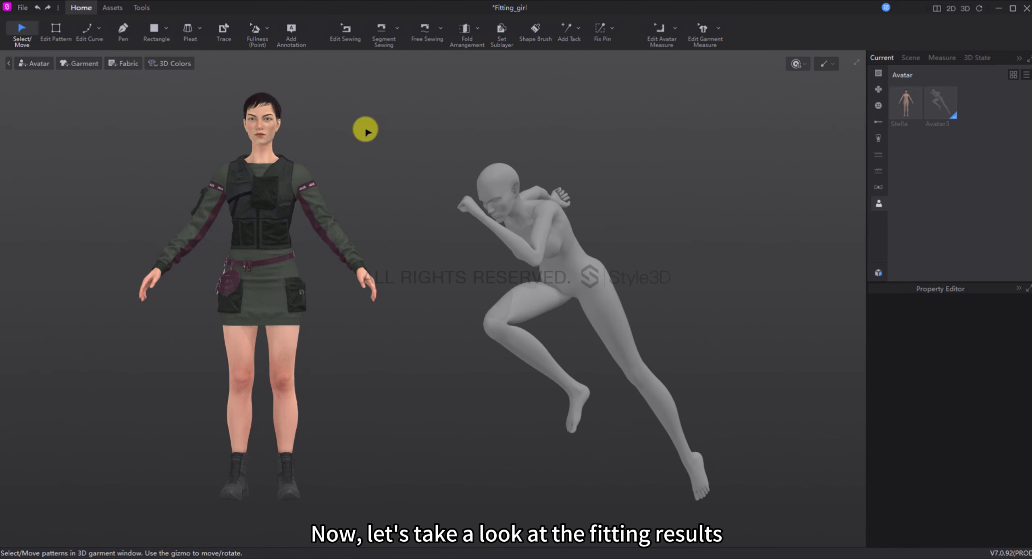
Run Garment Fitting with Avatar3 as the target avatar and Adjust Patterns set to Yes
{"action": "left_click", "coordinate": [140, 7]}
{"action": "left_click", "coordinate": [229, 36]}
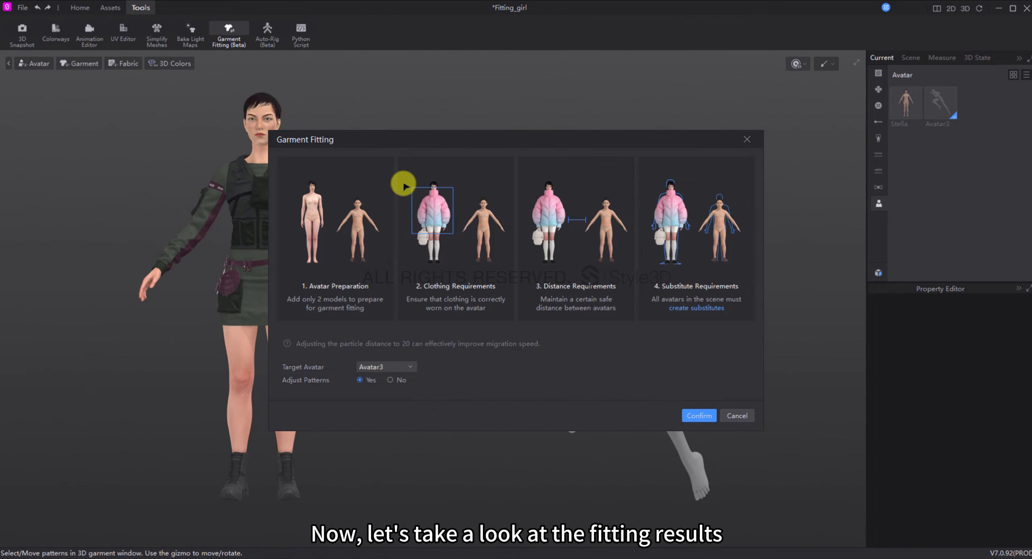
{"action": "left_click", "coordinate": [690, 411]}
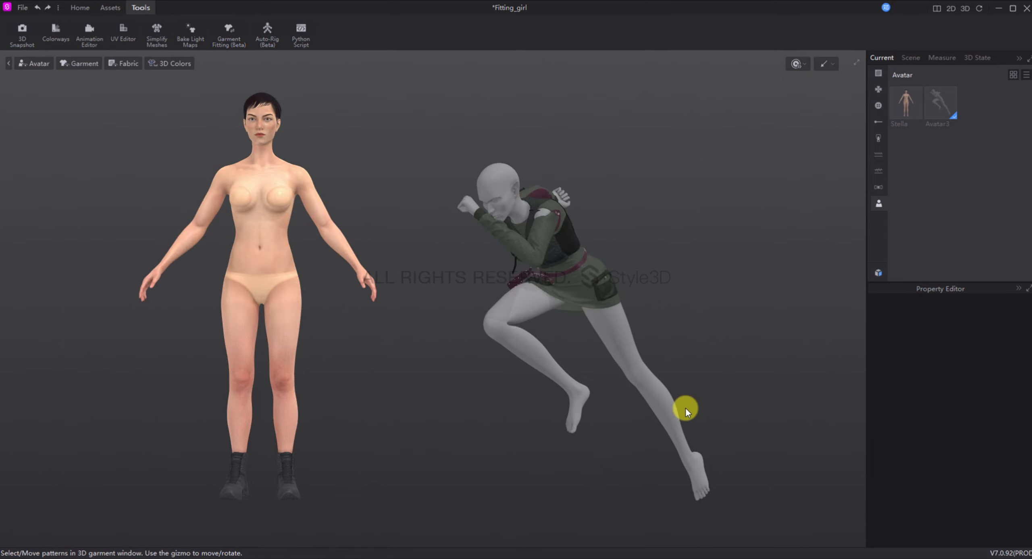
Examine the transferred outfit on the running avatar, checking the waist, skirt pocket and sleeve patterns for detachment and penetration
{"action": "right_click_drag", "start_coordinate": [541, 318], "coordinate": [614, 324]}
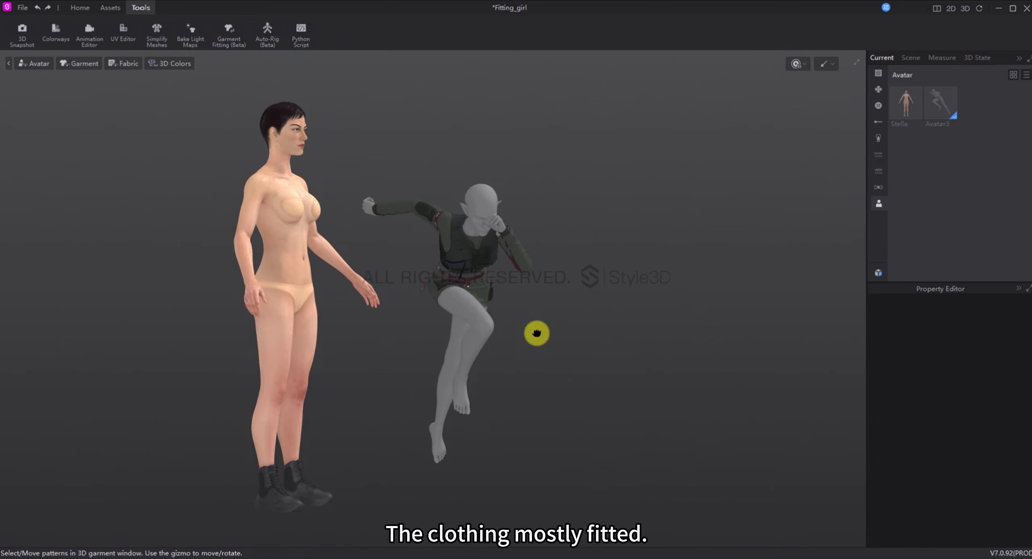
{"action": "scroll", "coordinate": [536, 333], "scroll_direction": "up", "scroll_amount": 5}
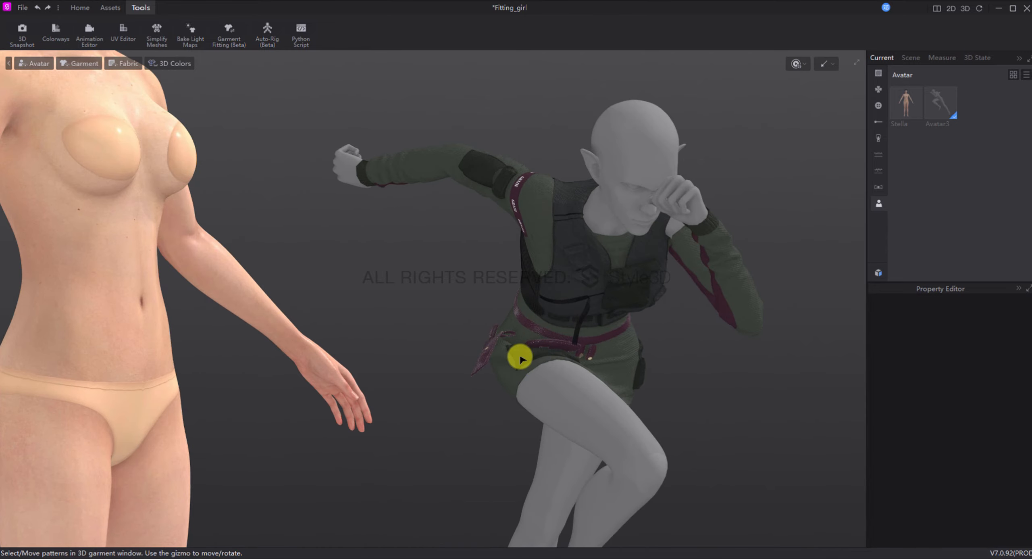
{"action": "left_click", "coordinate": [521, 355]}
{"action": "right_click_drag", "start_coordinate": [521, 355], "coordinate": [560, 311]}
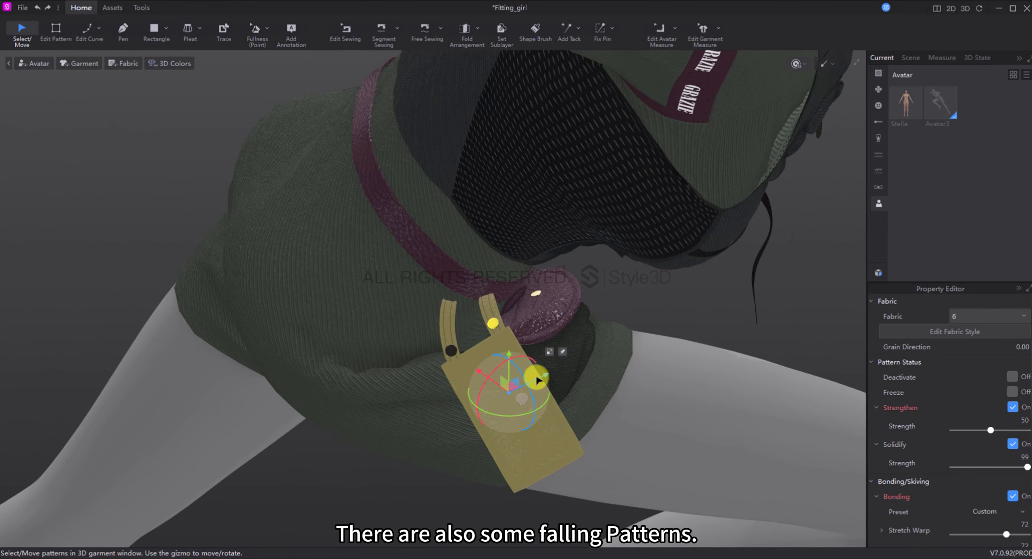
{"action": "right_click_drag", "start_coordinate": [534, 375], "coordinate": [588, 398]}
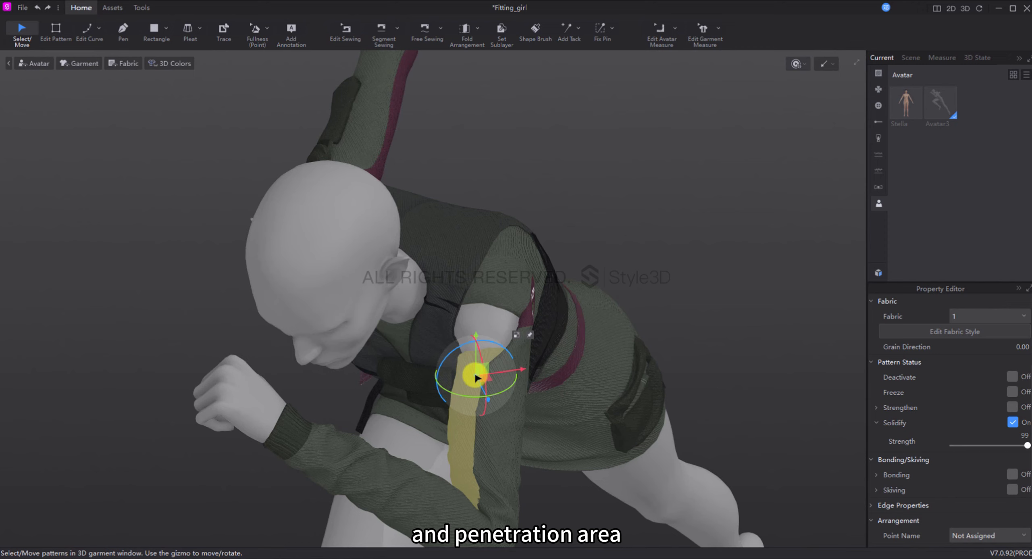
{"action": "right_click_drag", "start_coordinate": [475, 373], "coordinate": [505, 378]}
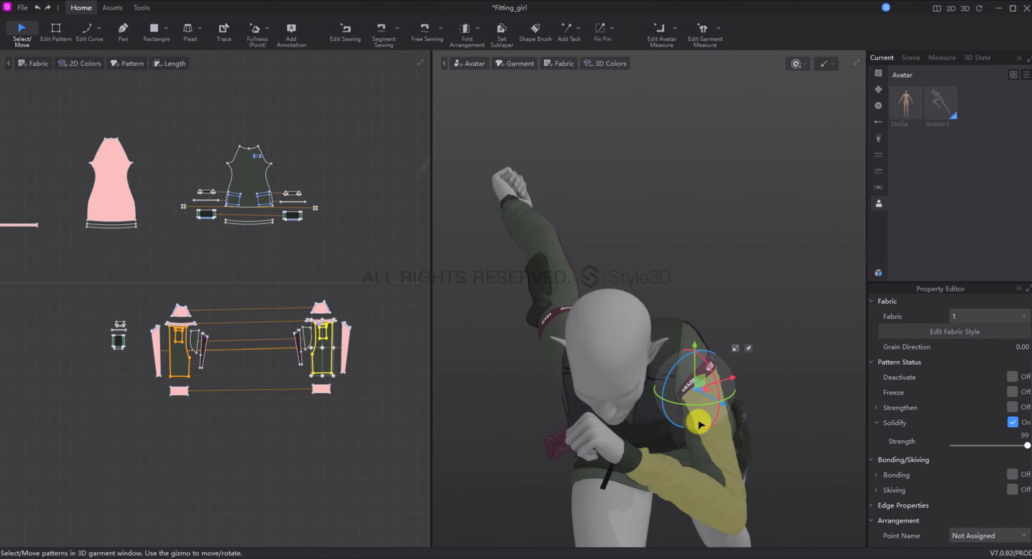
{"action": "right_click_drag", "start_coordinate": [697, 421], "coordinate": [762, 377]}
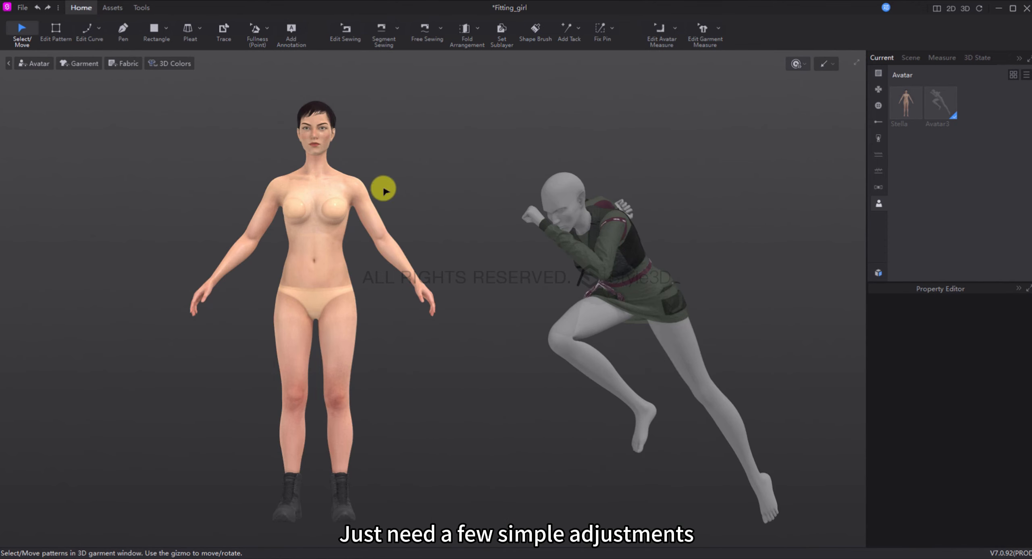